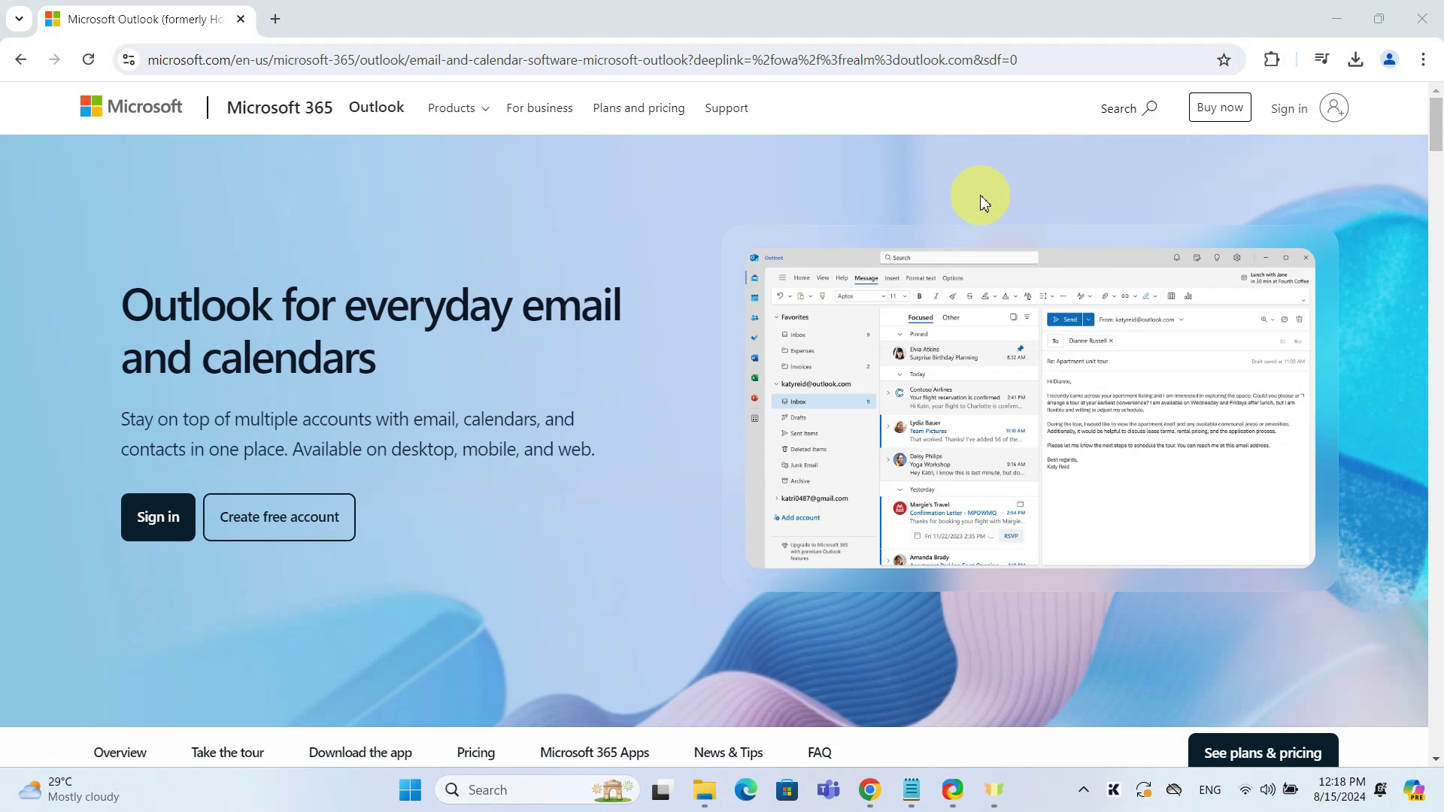
Bring the browser forward and sign in to the Outlook.com mailbox
{"action": "left_click", "coordinate": [655, 350]}
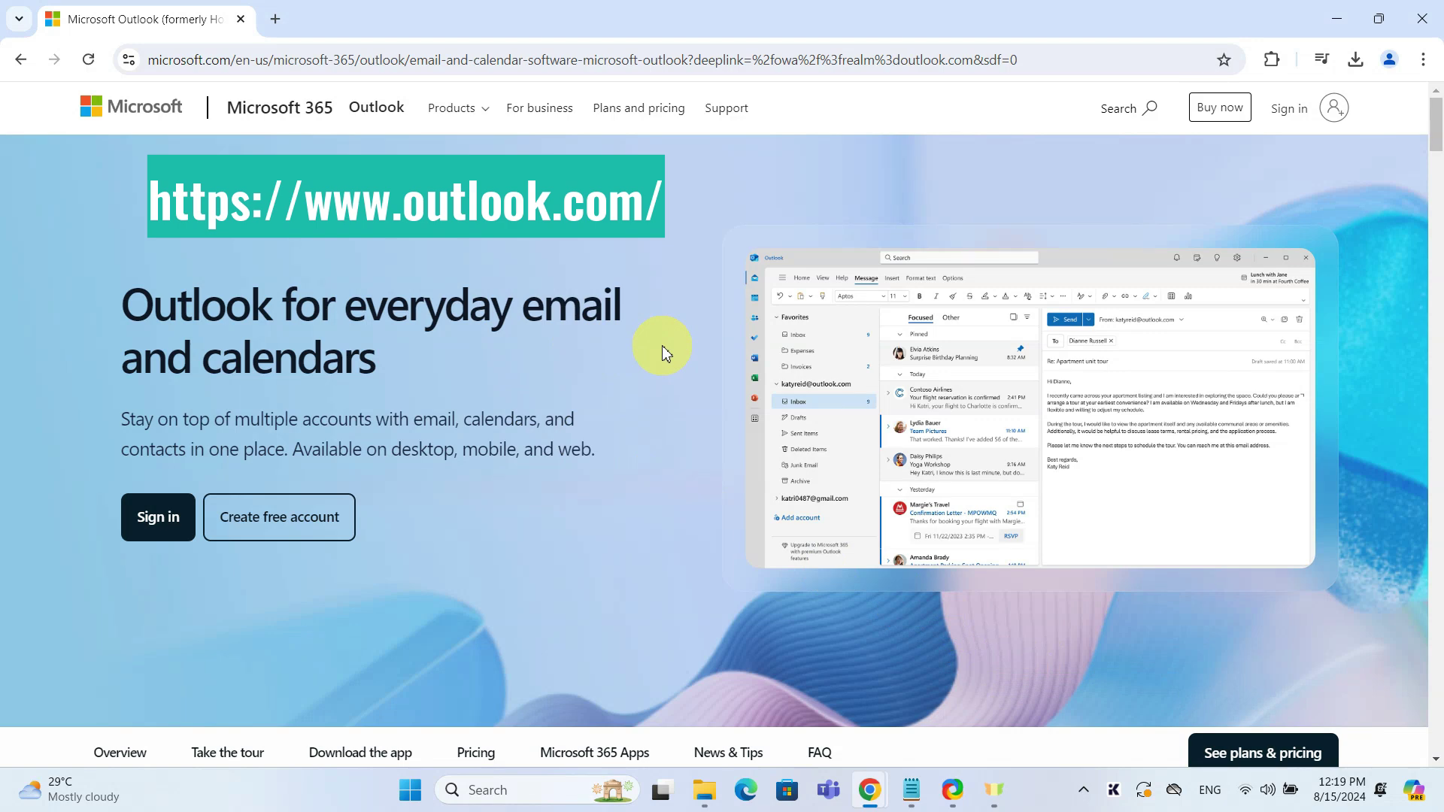
{"action": "left_click", "coordinate": [165, 527]}
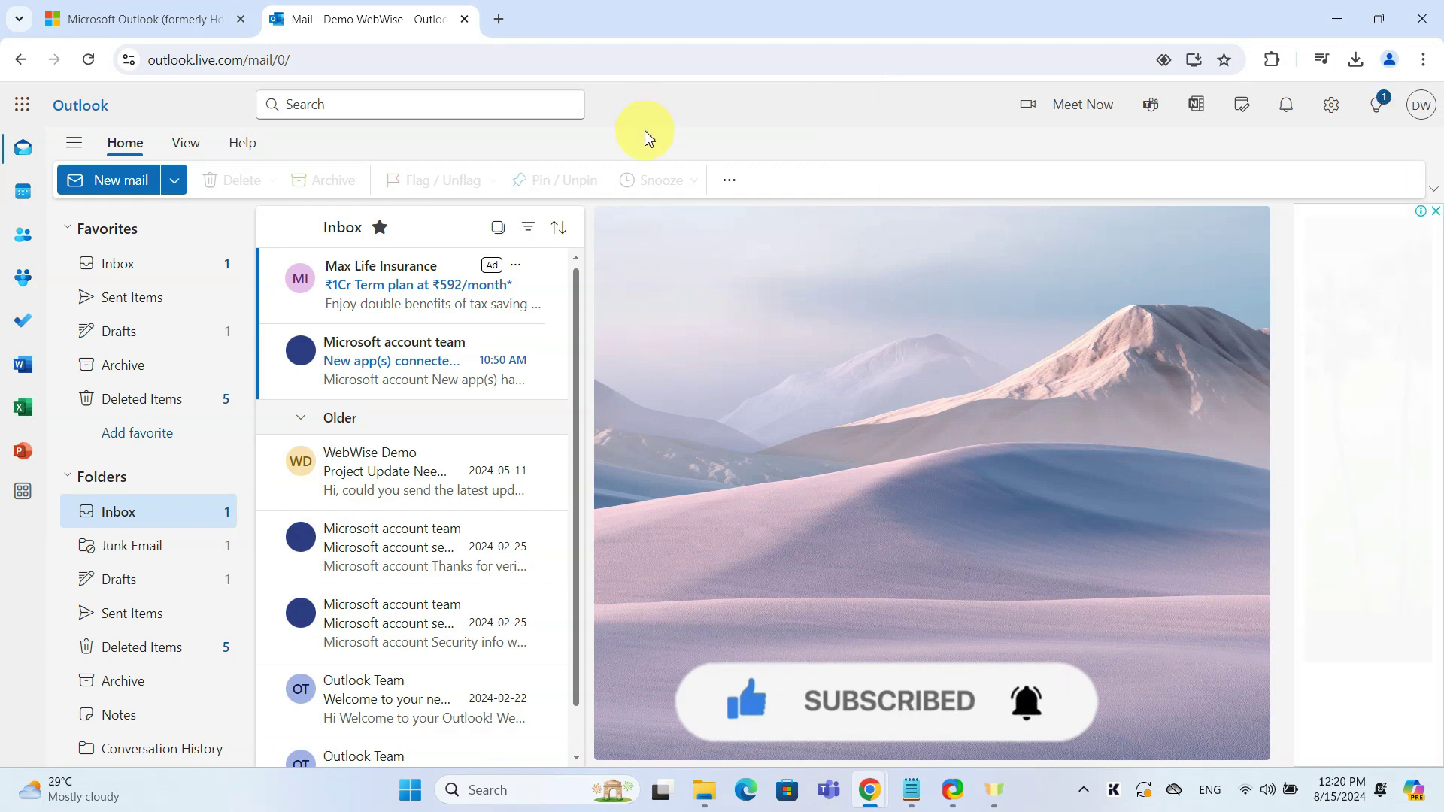
Open Power Automate from the app launcher's full Microsoft 365 apps page
{"action": "left_click", "coordinate": [22, 107]}
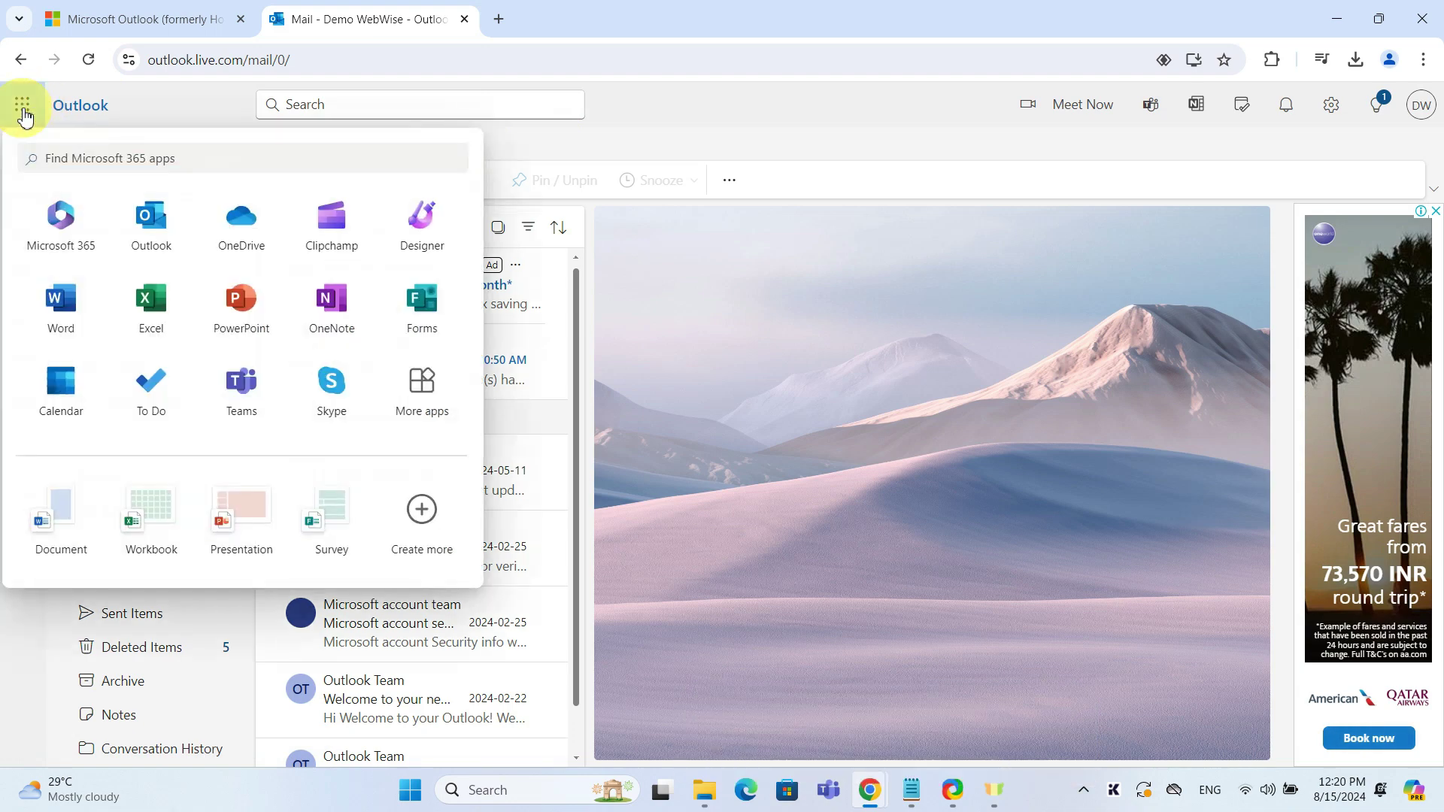
{"action": "left_click", "coordinate": [425, 406]}
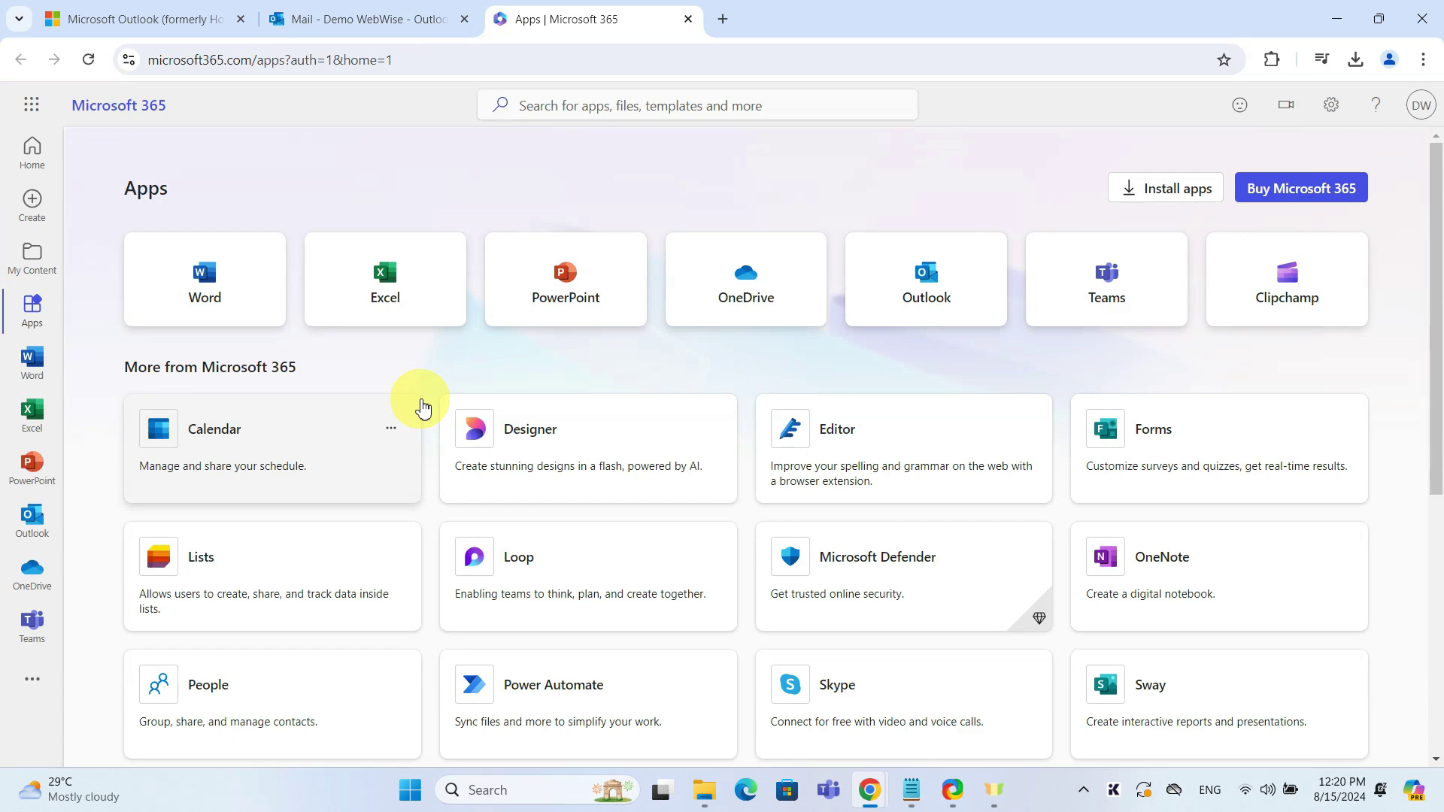
{"action": "scroll", "coordinate": [422, 407], "scroll_direction": "down", "scroll_amount": 3}
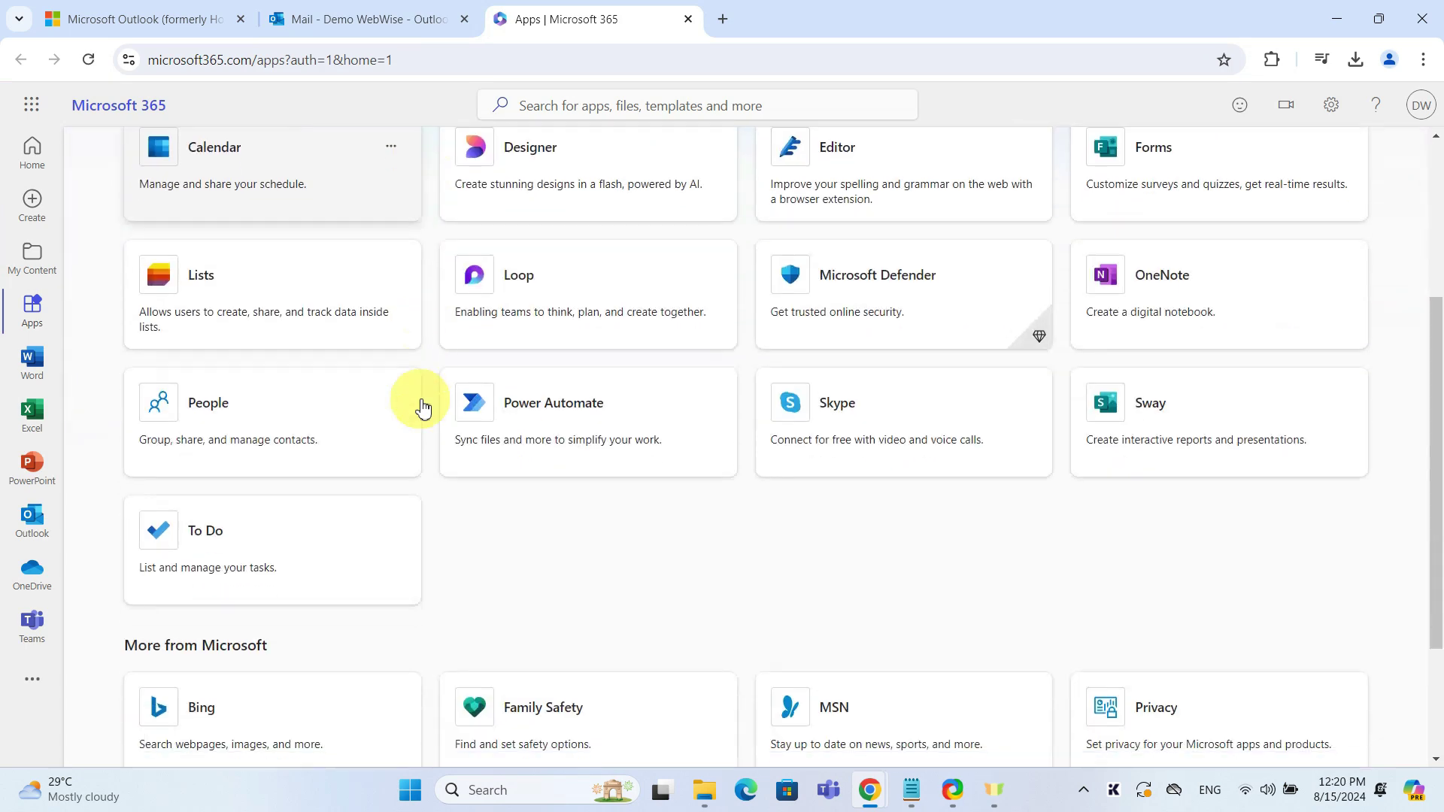
{"action": "left_click", "coordinate": [554, 415]}
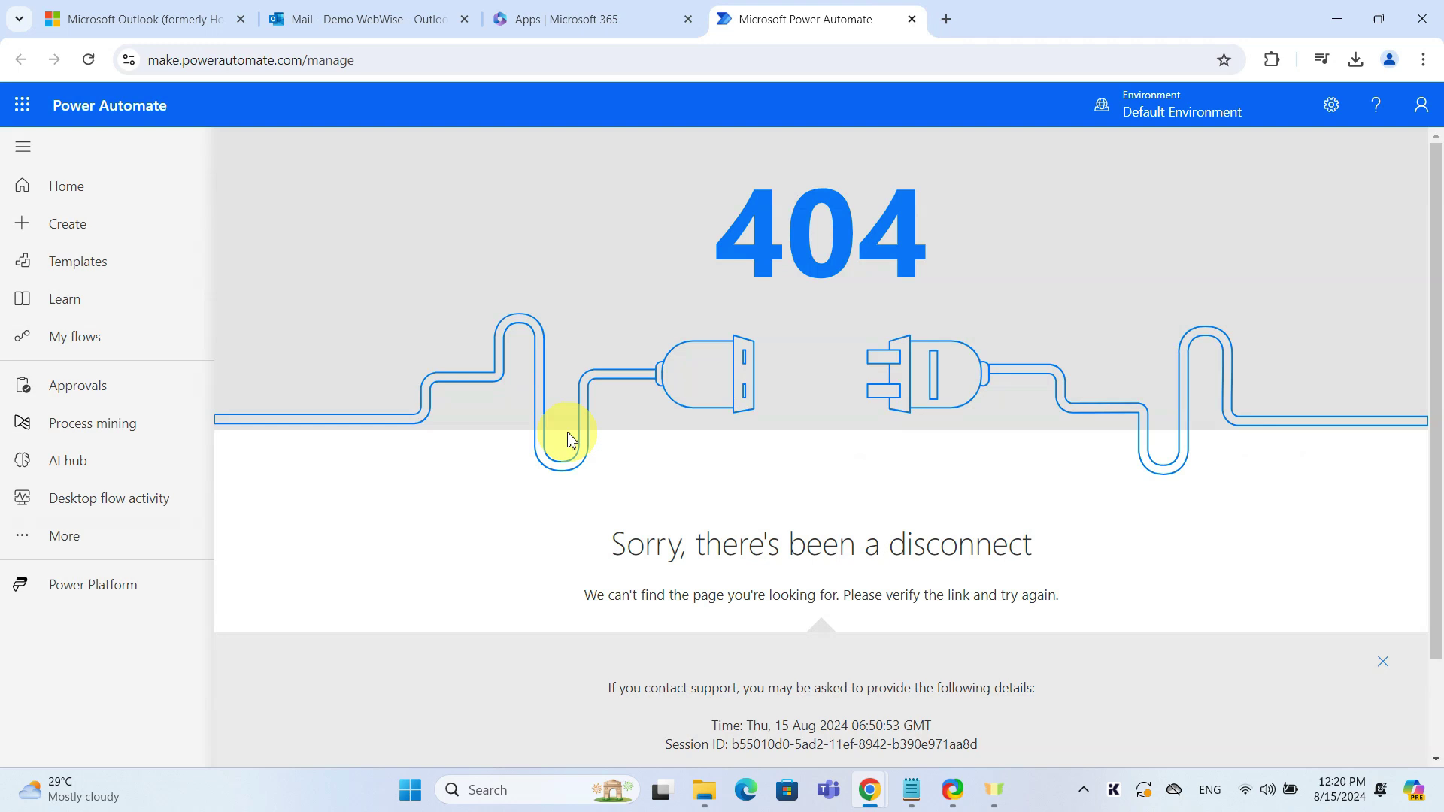
Build scheduled cloud flow Flow001 starting 8/22/24 with a monthly Recurrence
{"action": "left_click", "coordinate": [81, 228]}
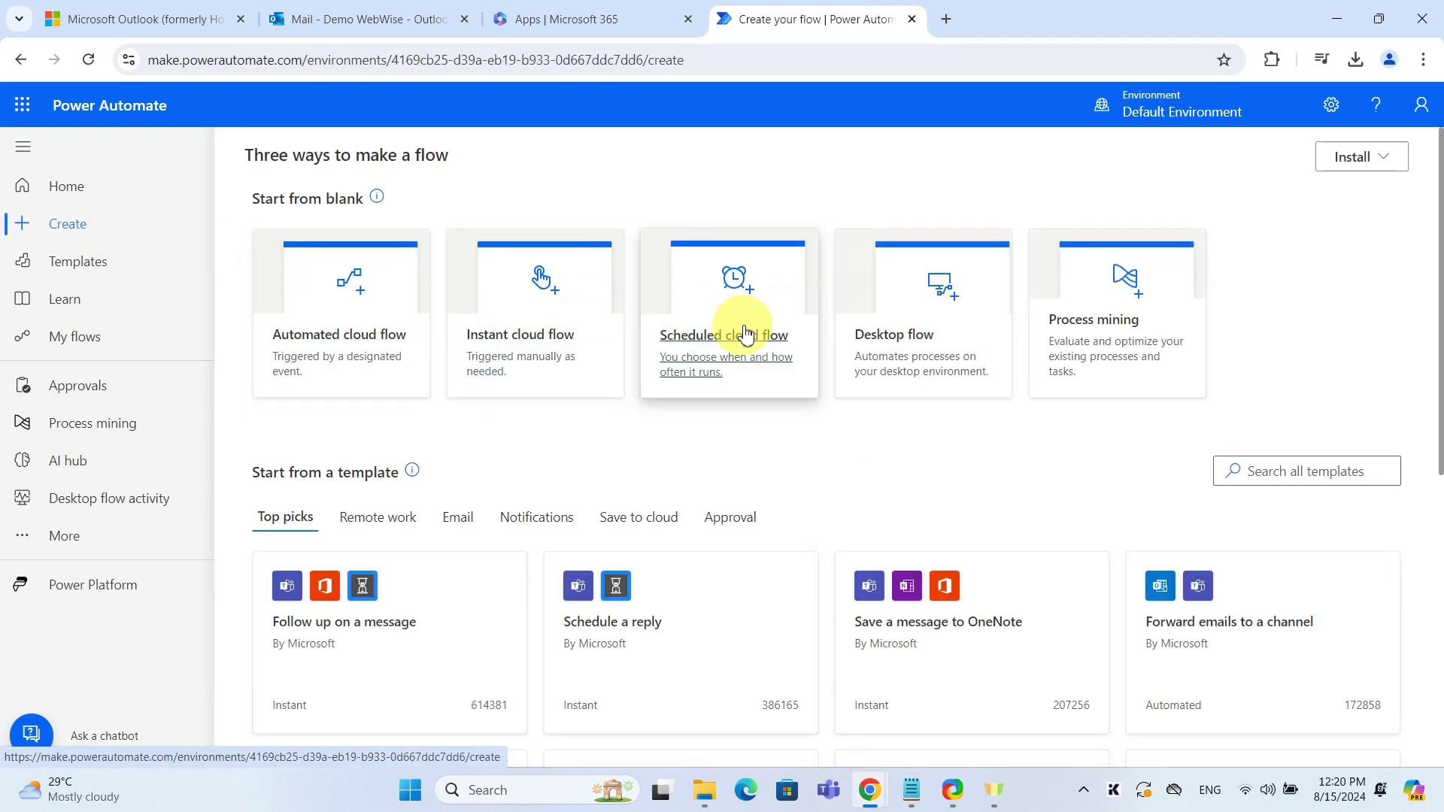
{"action": "left_click", "coordinate": [720, 342]}
{"action": "left_click", "coordinate": [792, 258]}
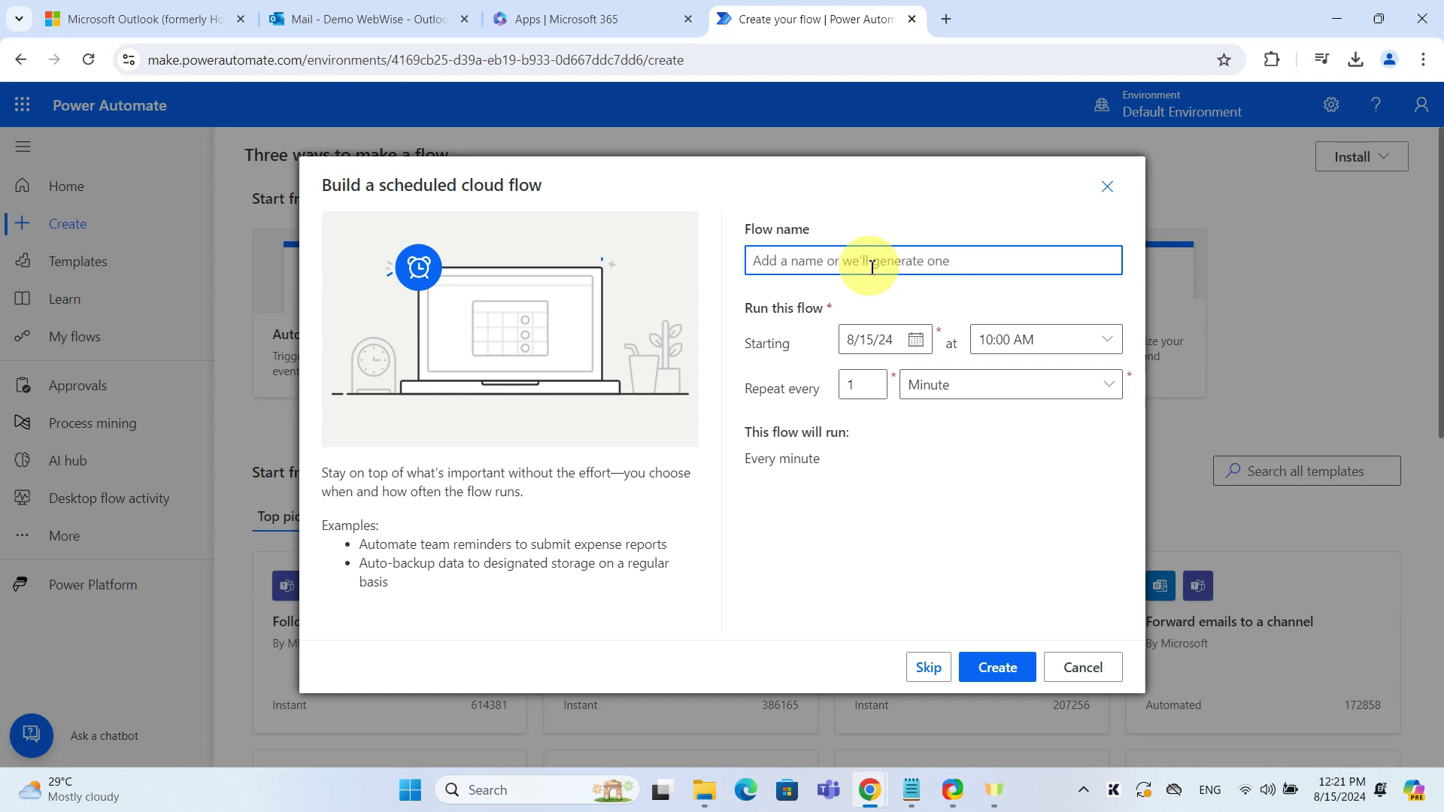
{"action": "type", "text": "Flow001"}
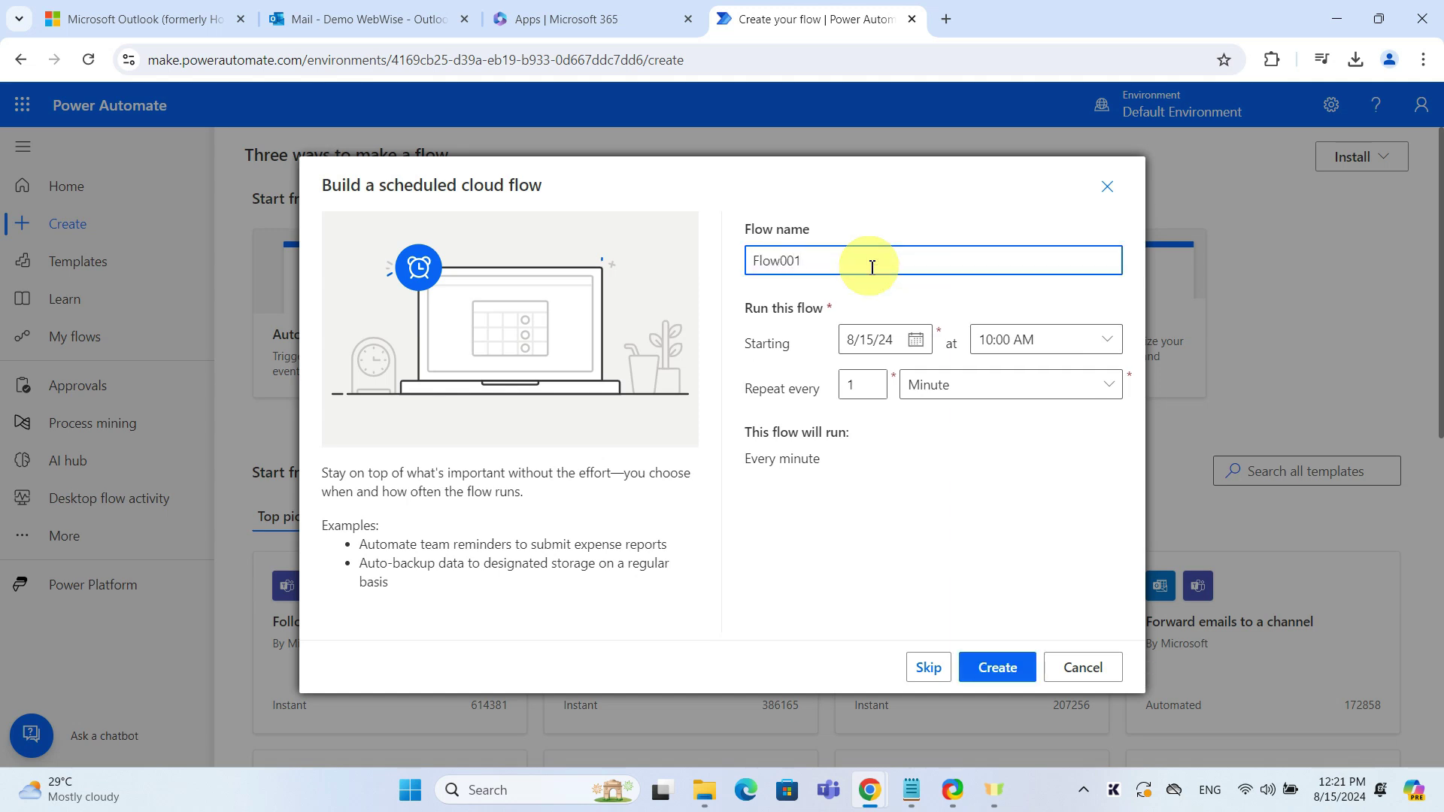
{"action": "left_click", "coordinate": [916, 339]}
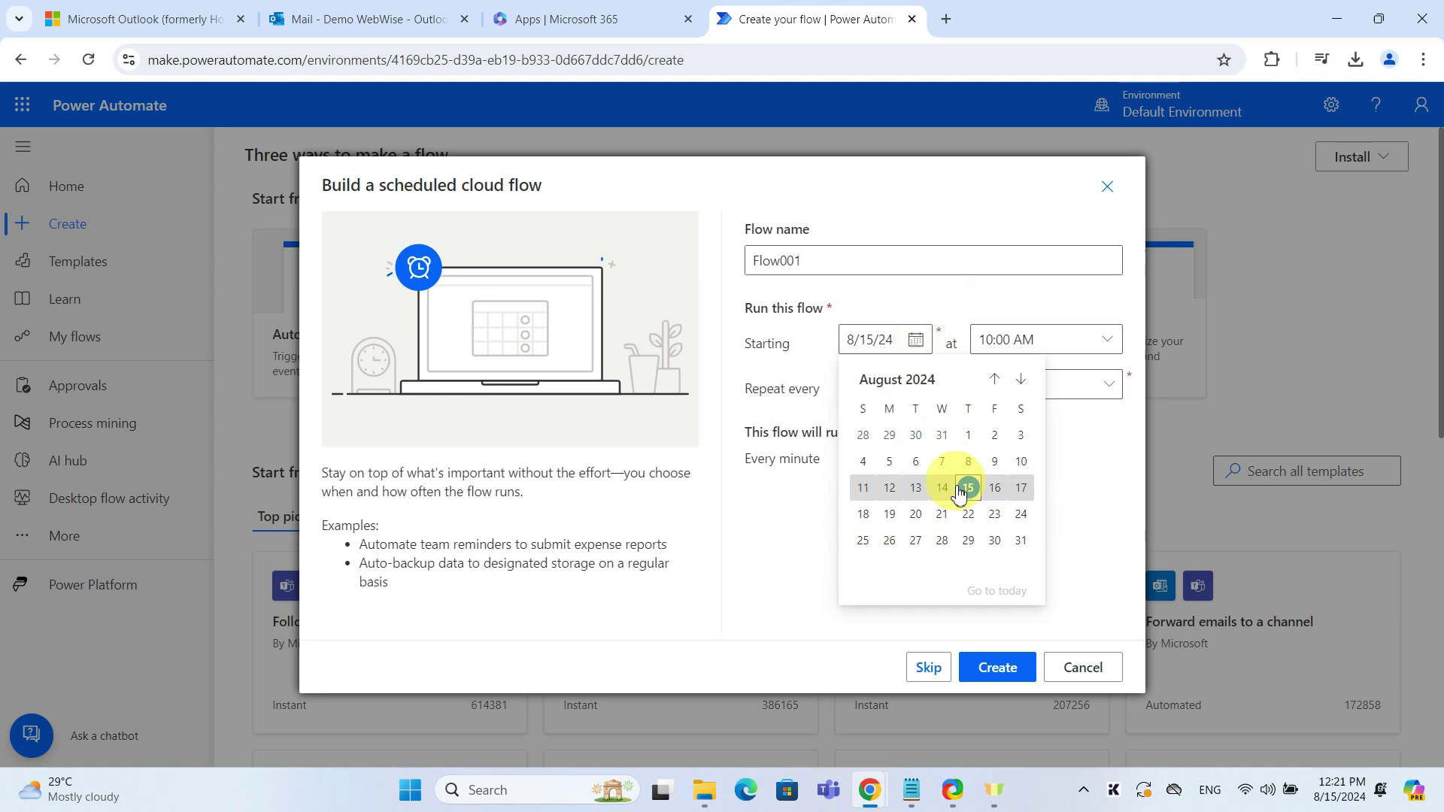
{"action": "left_click", "coordinate": [967, 514]}
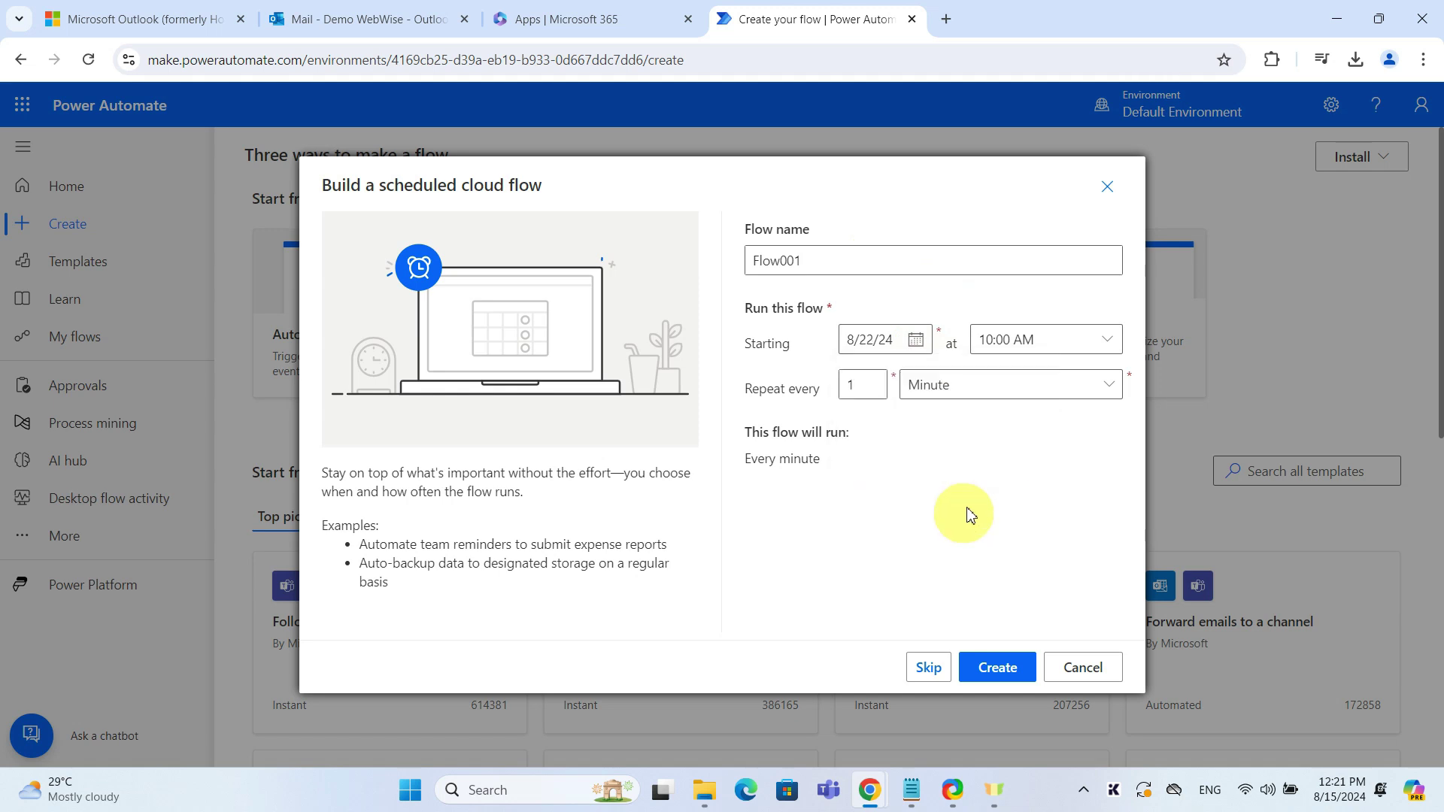
{"action": "left_click", "coordinate": [940, 385]}
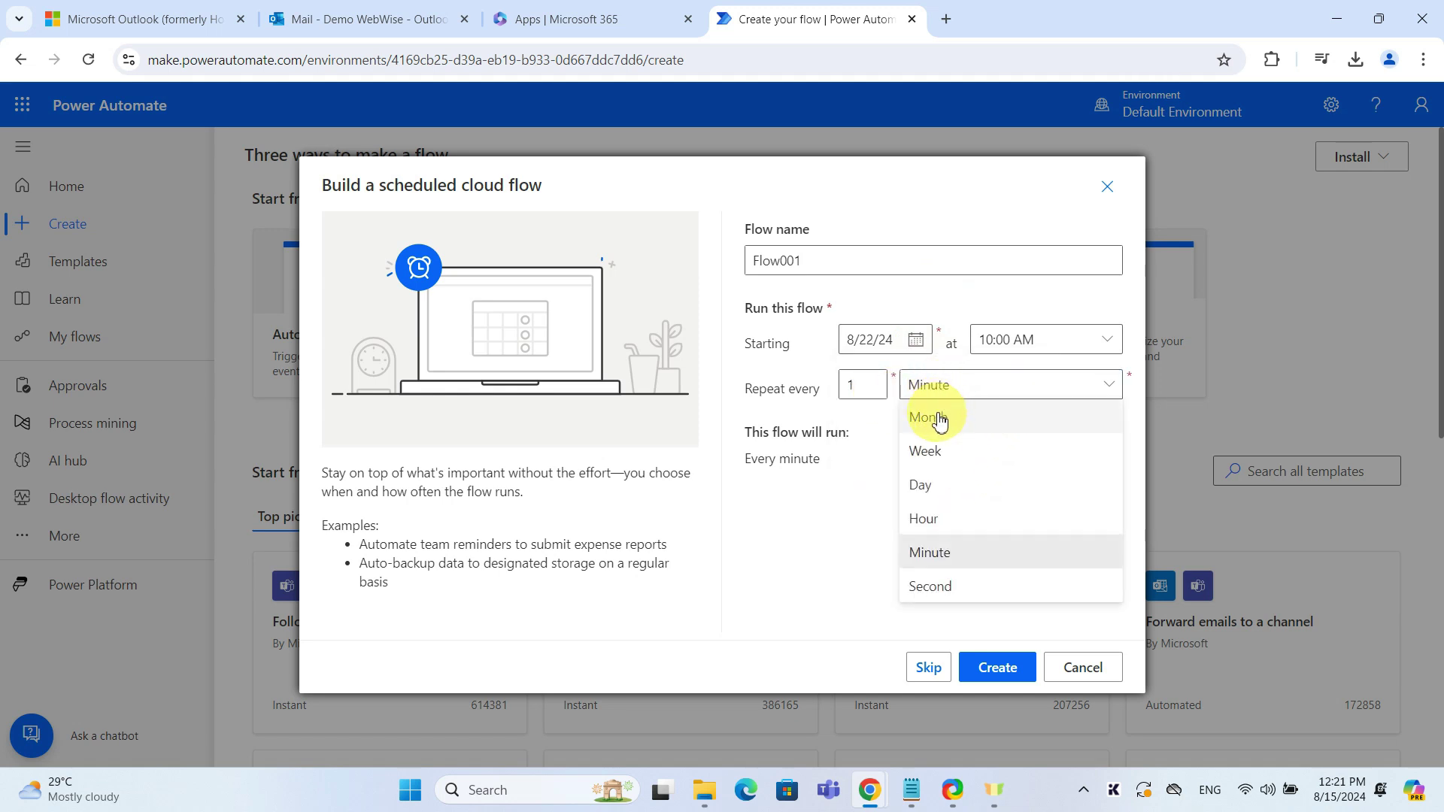
{"action": "left_click", "coordinate": [933, 418]}
{"action": "left_click", "coordinate": [1001, 667]}
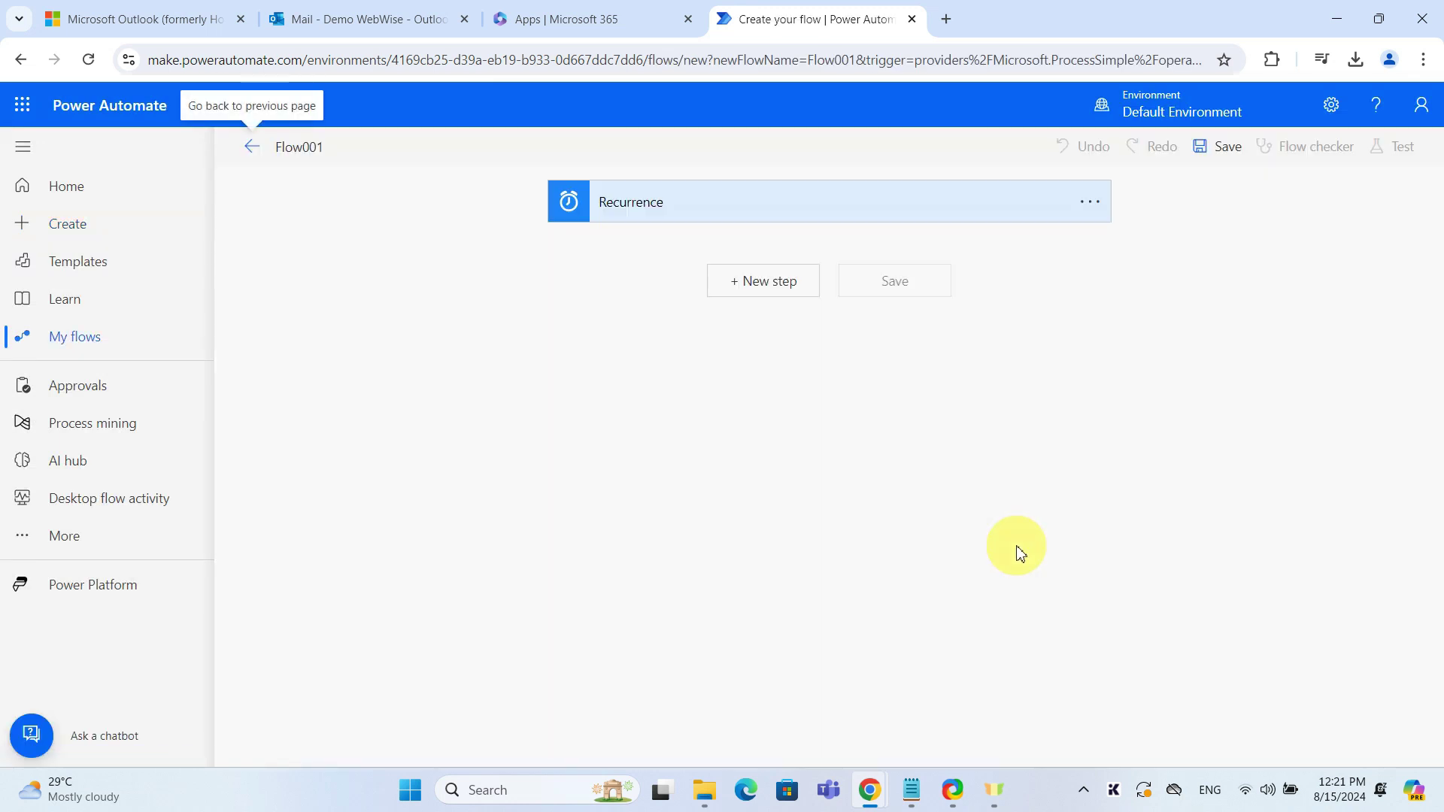
Add an Outlook.com 'Send an email (V2)' action below the Recurrence trigger
{"action": "left_click", "coordinate": [758, 299]}
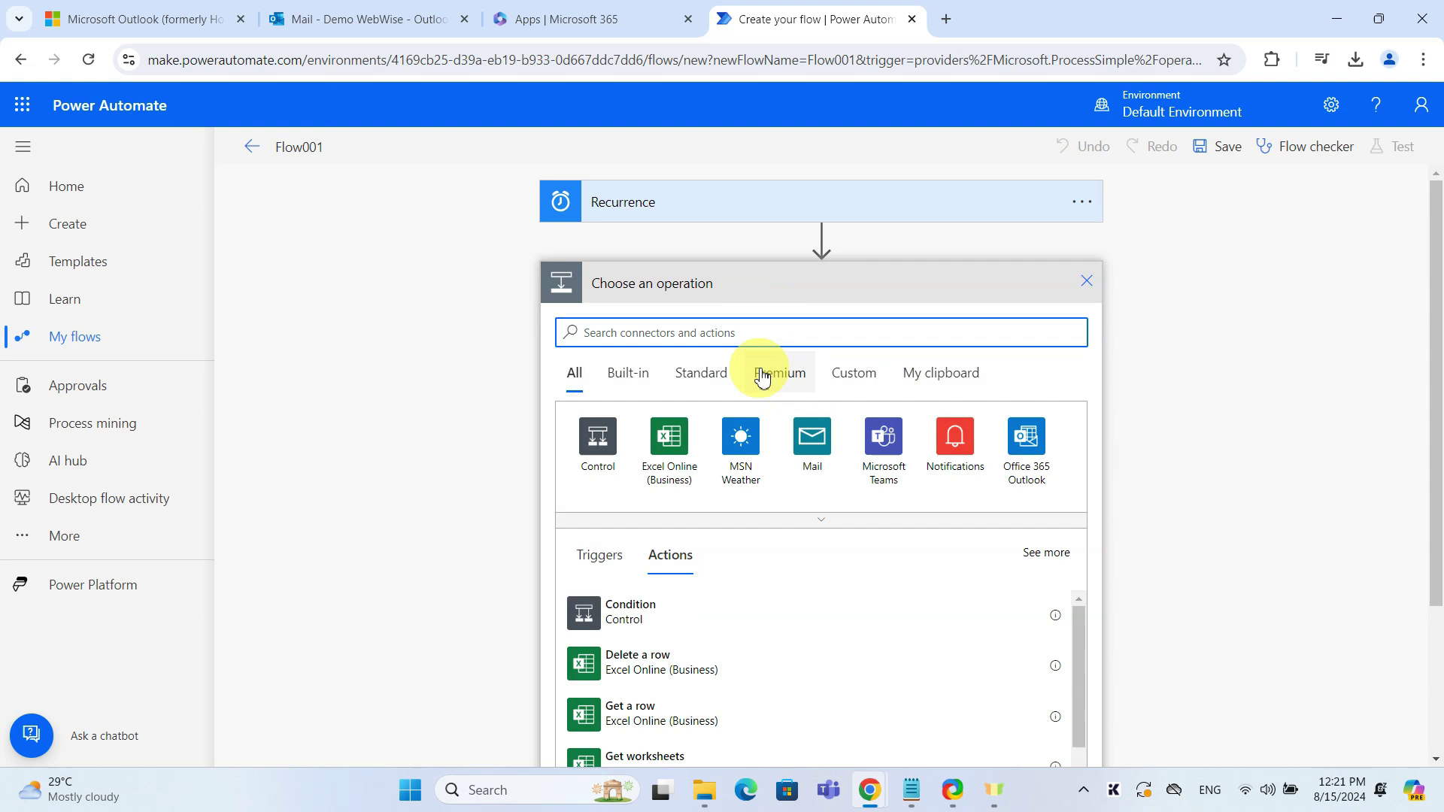
{"action": "type", "text": "outlook"}
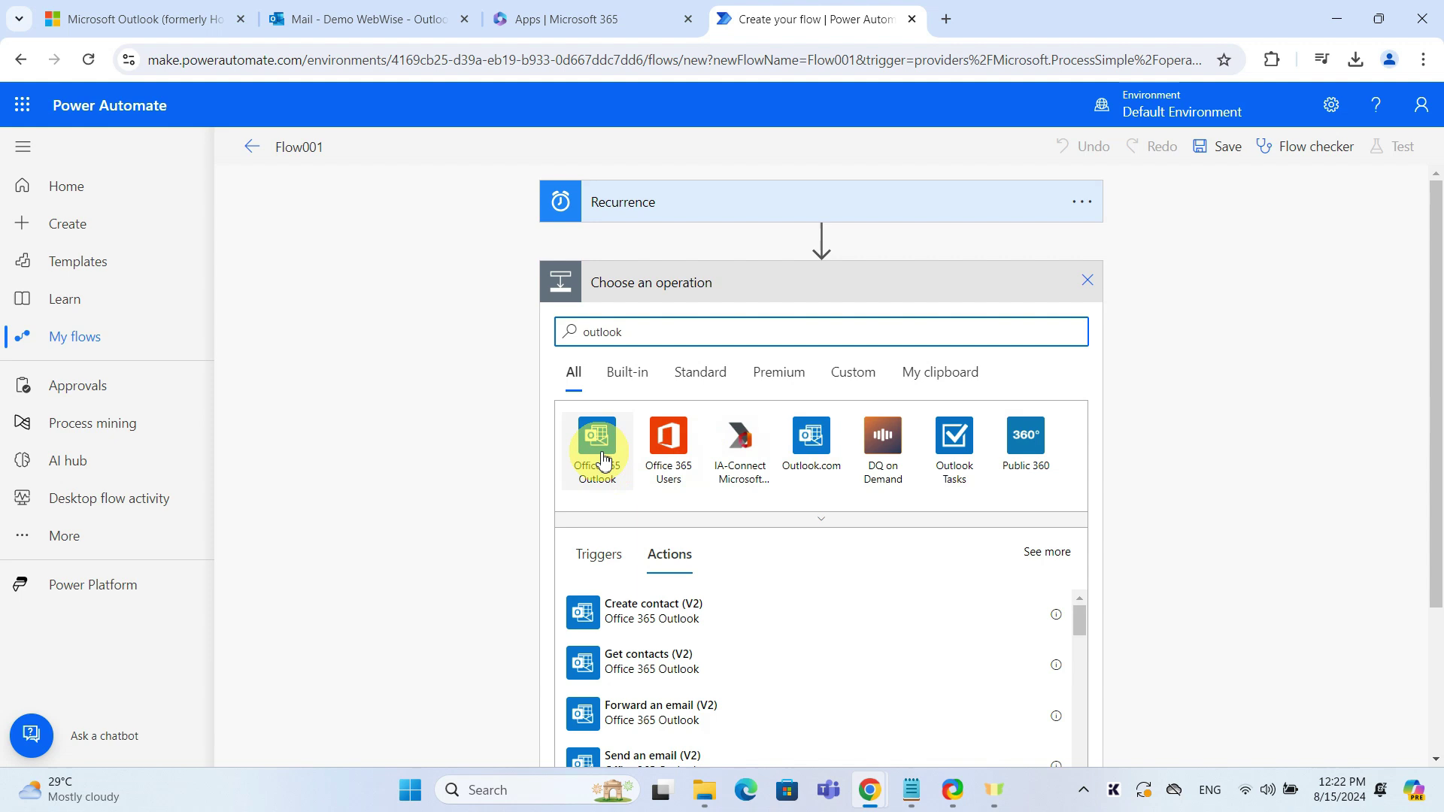
{"action": "left_click", "coordinate": [811, 444]}
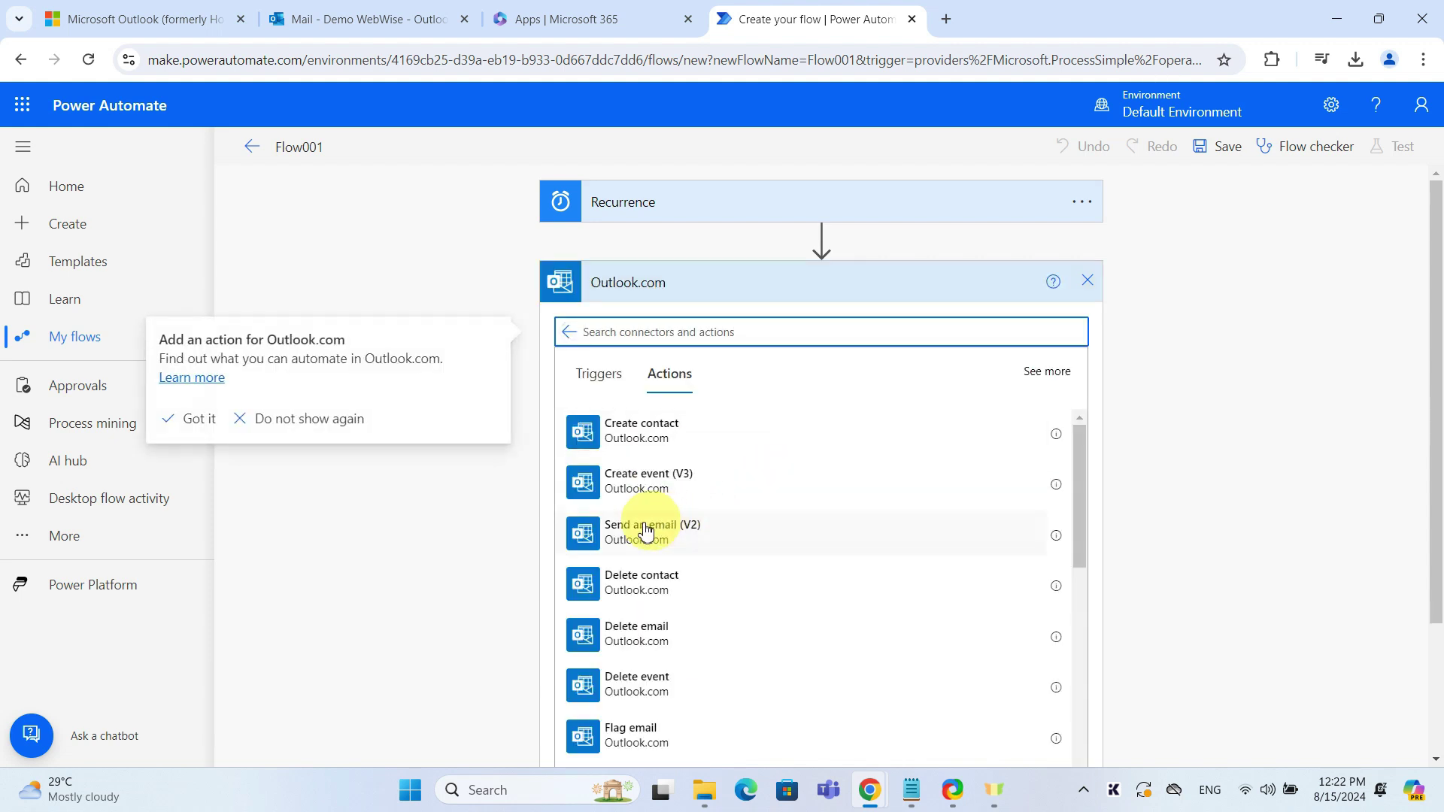
{"action": "left_click", "coordinate": [640, 531]}
Fill in the recipient, subject 'Recurring Email Test' and body 'Test Email', showing advanced options
{"action": "left_click", "coordinate": [639, 531]}
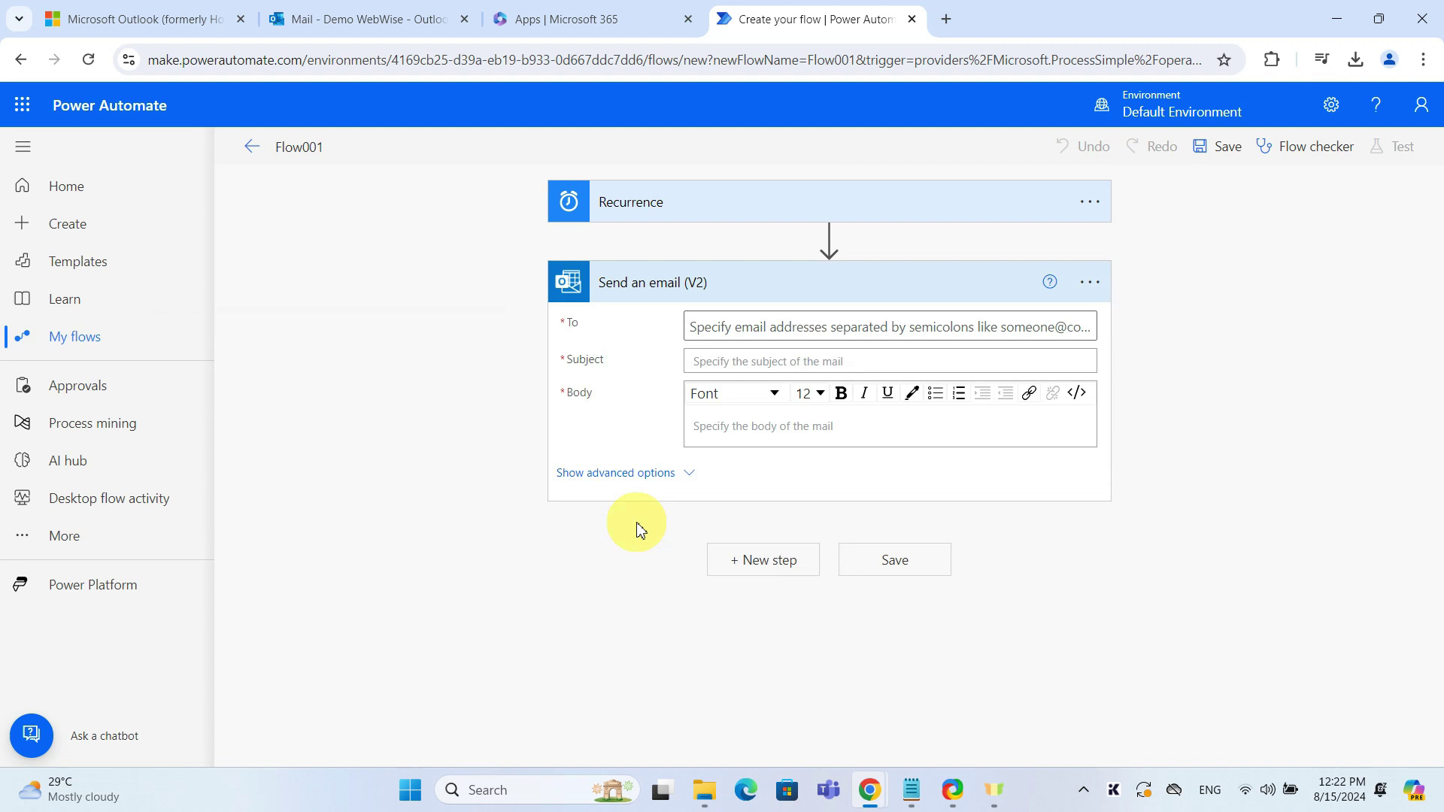
{"action": "left_click", "coordinate": [735, 329]}
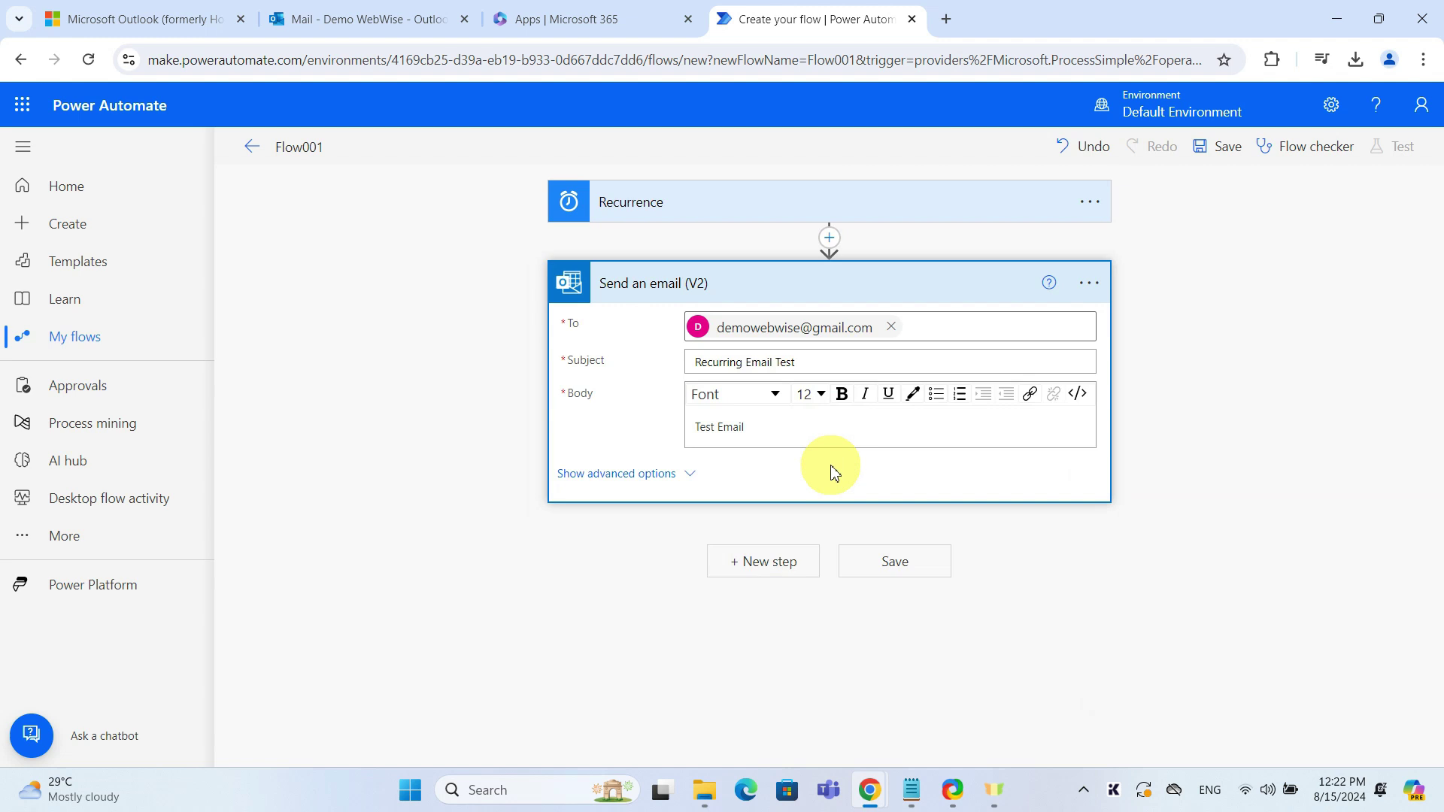
{"action": "left_click", "coordinate": [686, 473]}
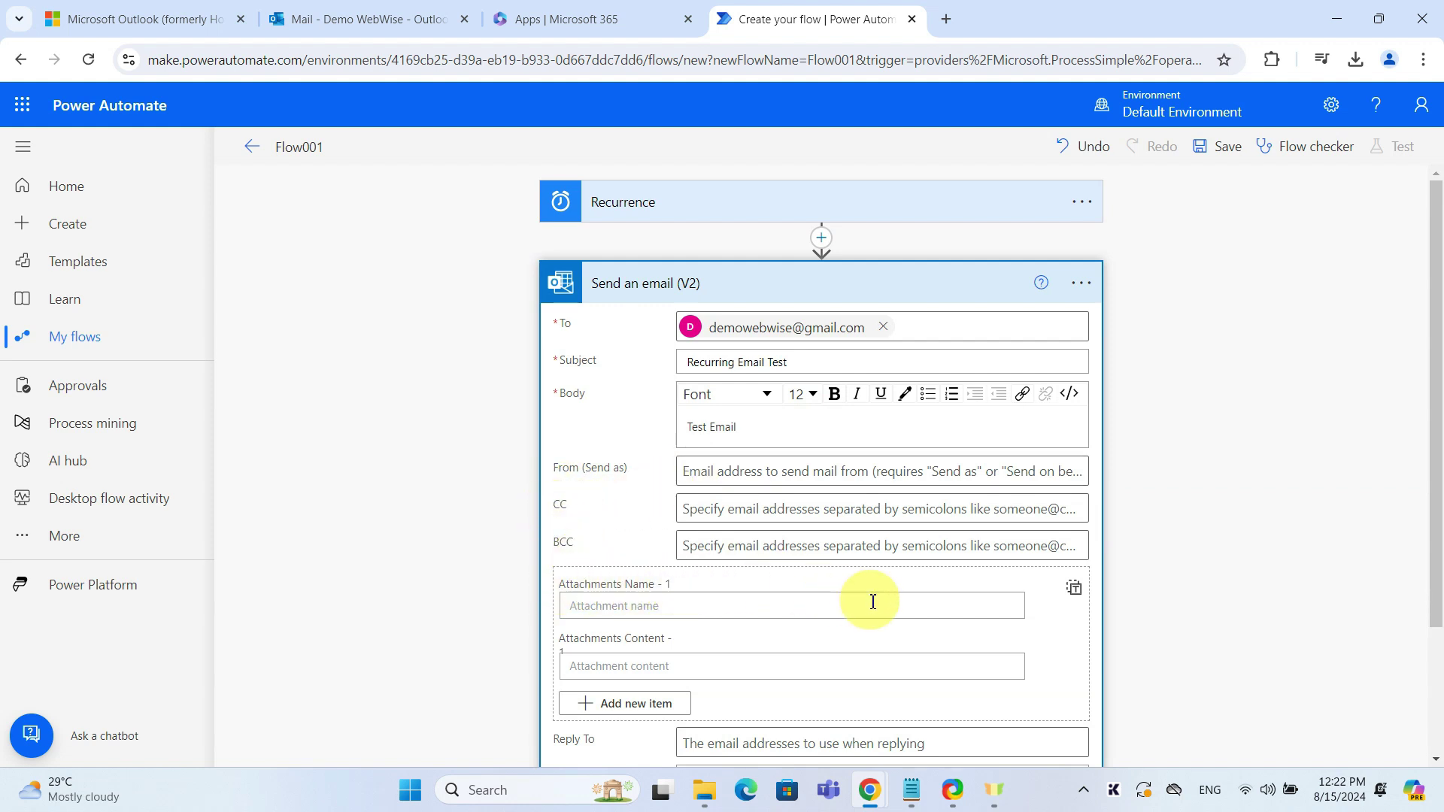
{"action": "scroll", "coordinate": [871, 603], "scroll_direction": "down", "scroll_amount": 3}
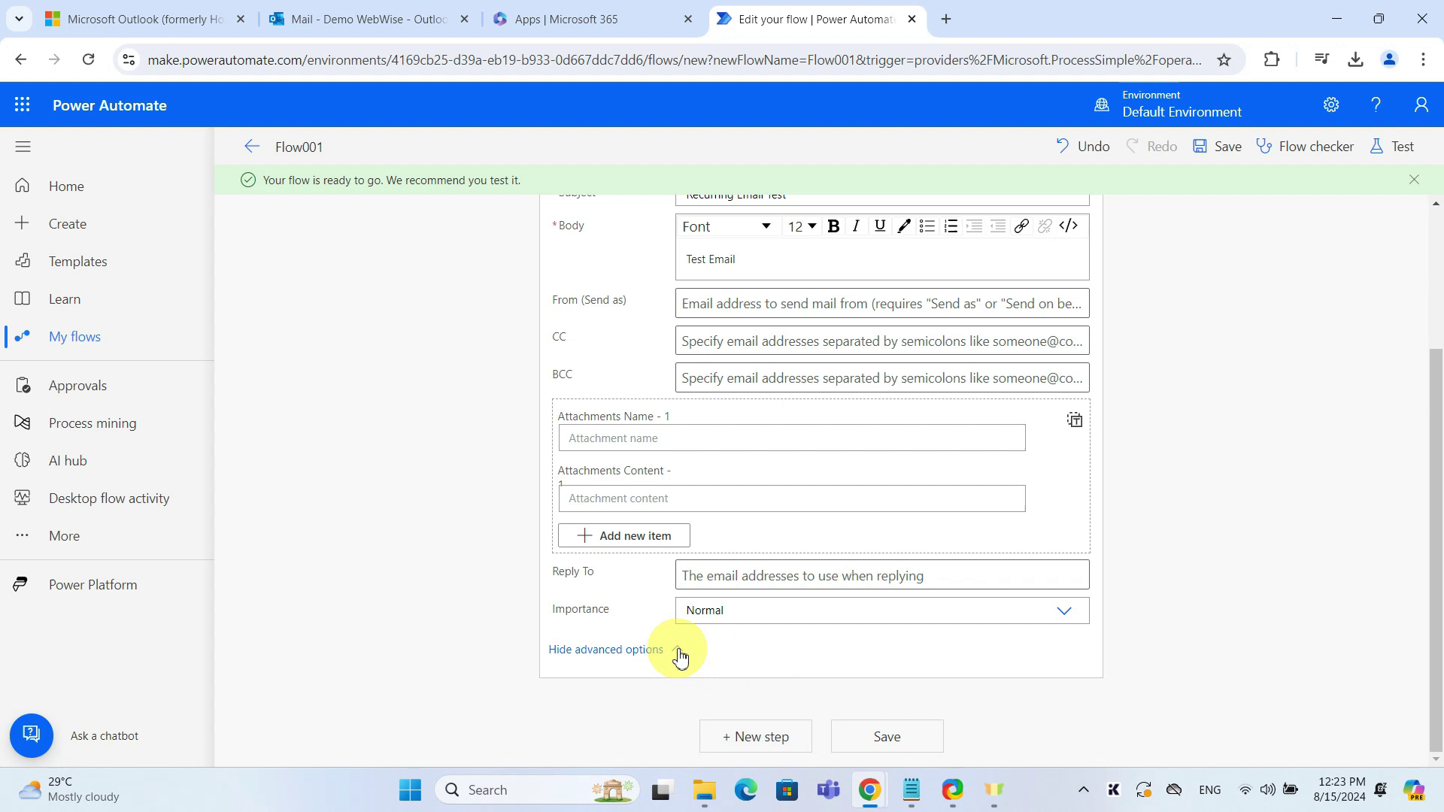
Save Flow001 and run a manual test through to a successful result
{"action": "left_click", "coordinate": [676, 653]}
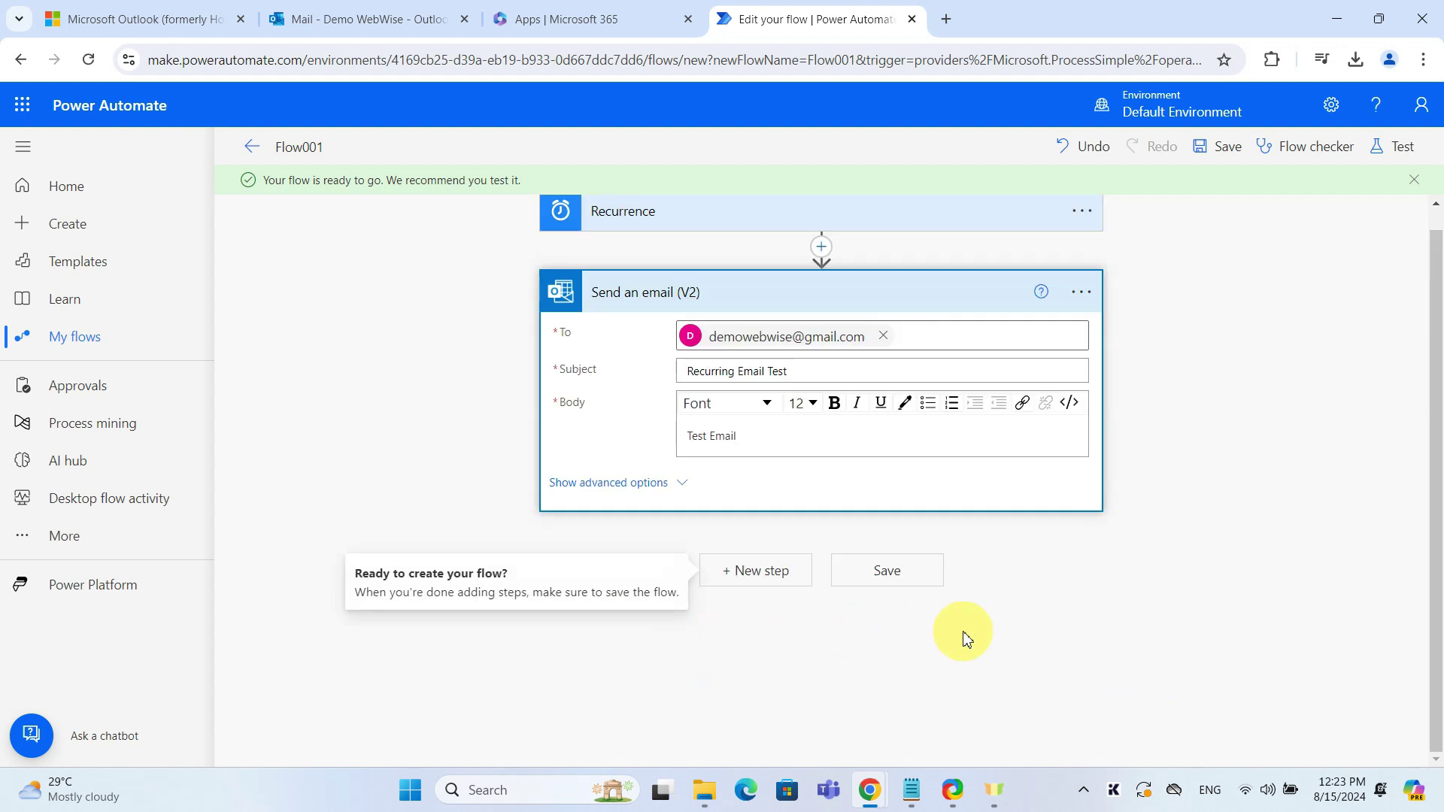
{"action": "left_click", "coordinate": [887, 575]}
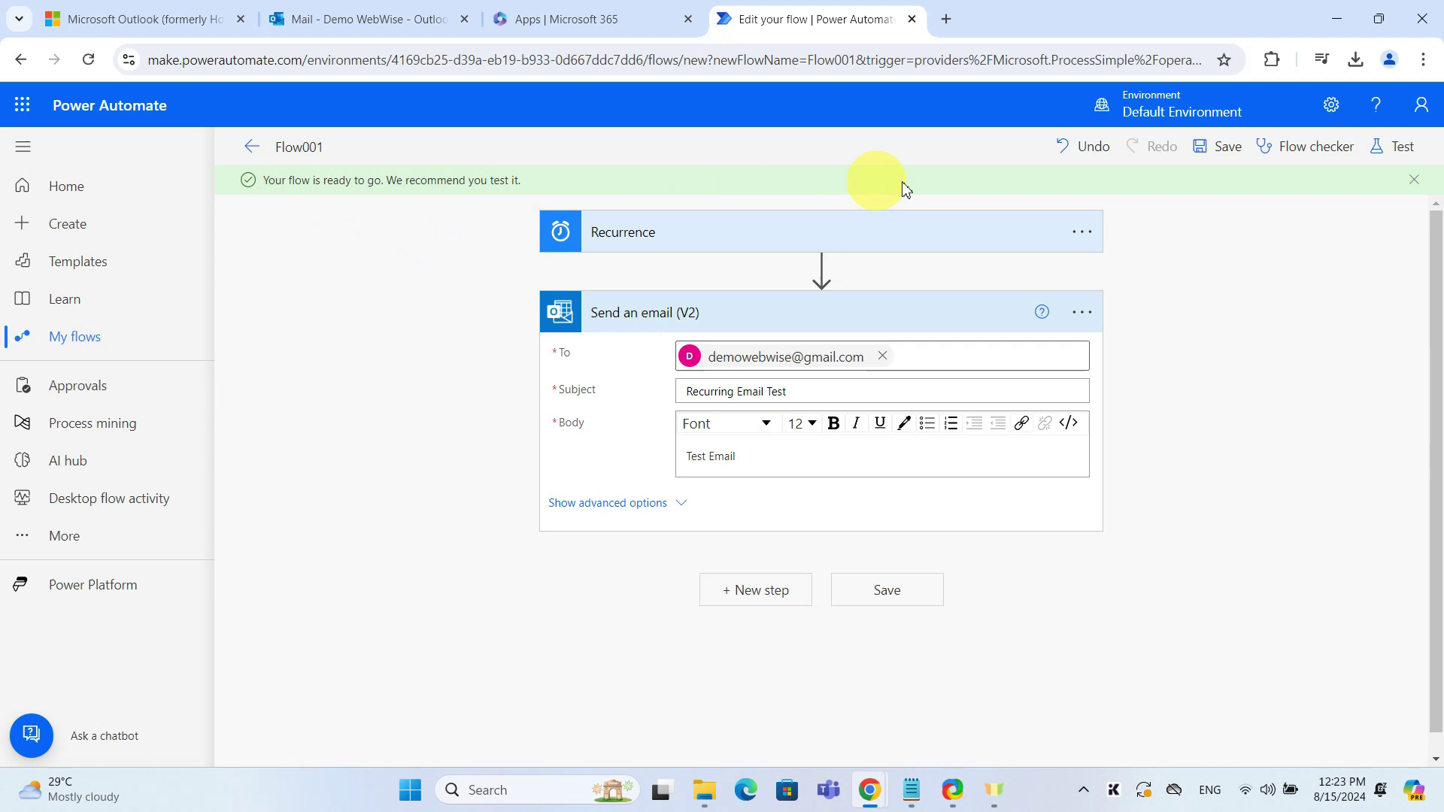
{"action": "left_click", "coordinate": [1403, 151]}
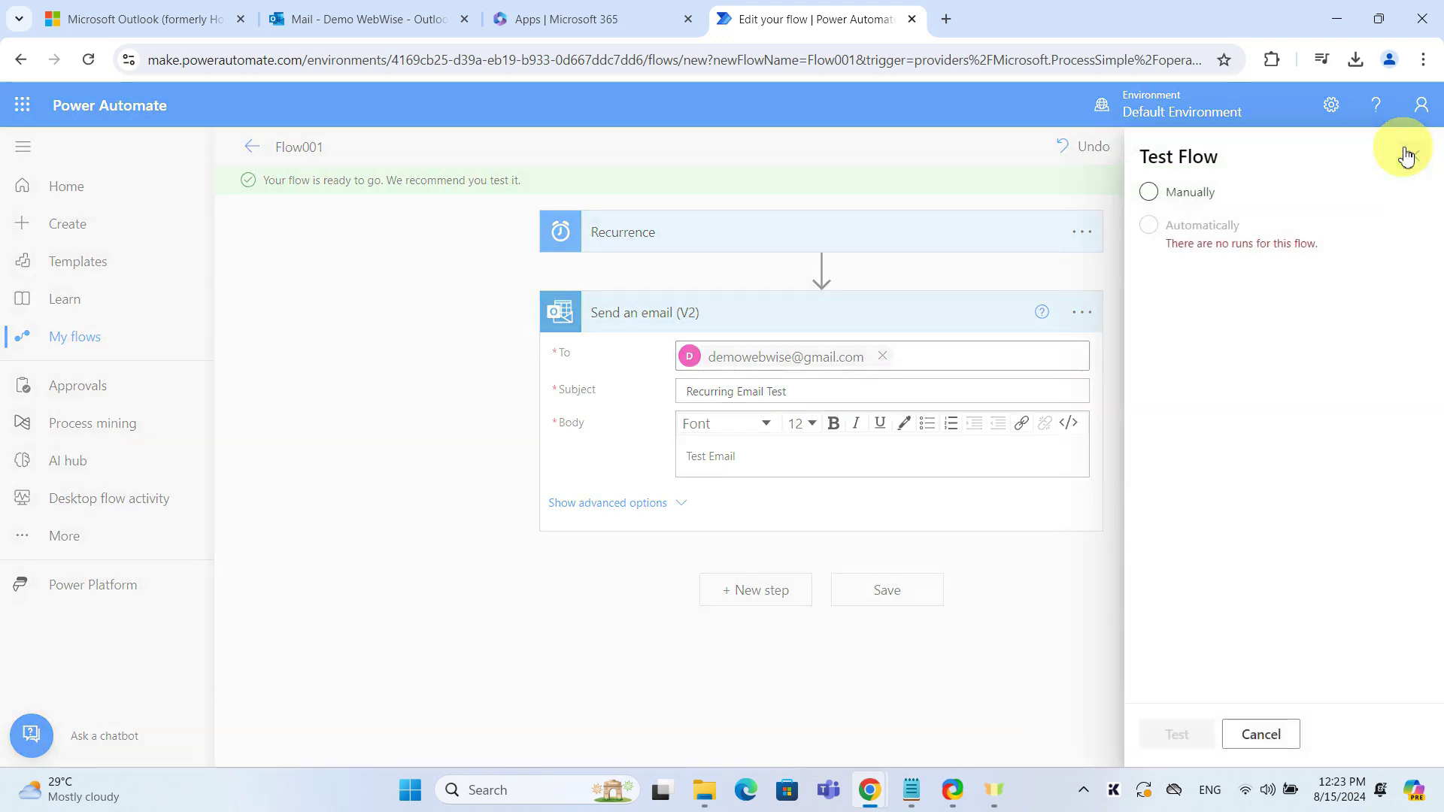
{"action": "left_click", "coordinate": [1151, 193]}
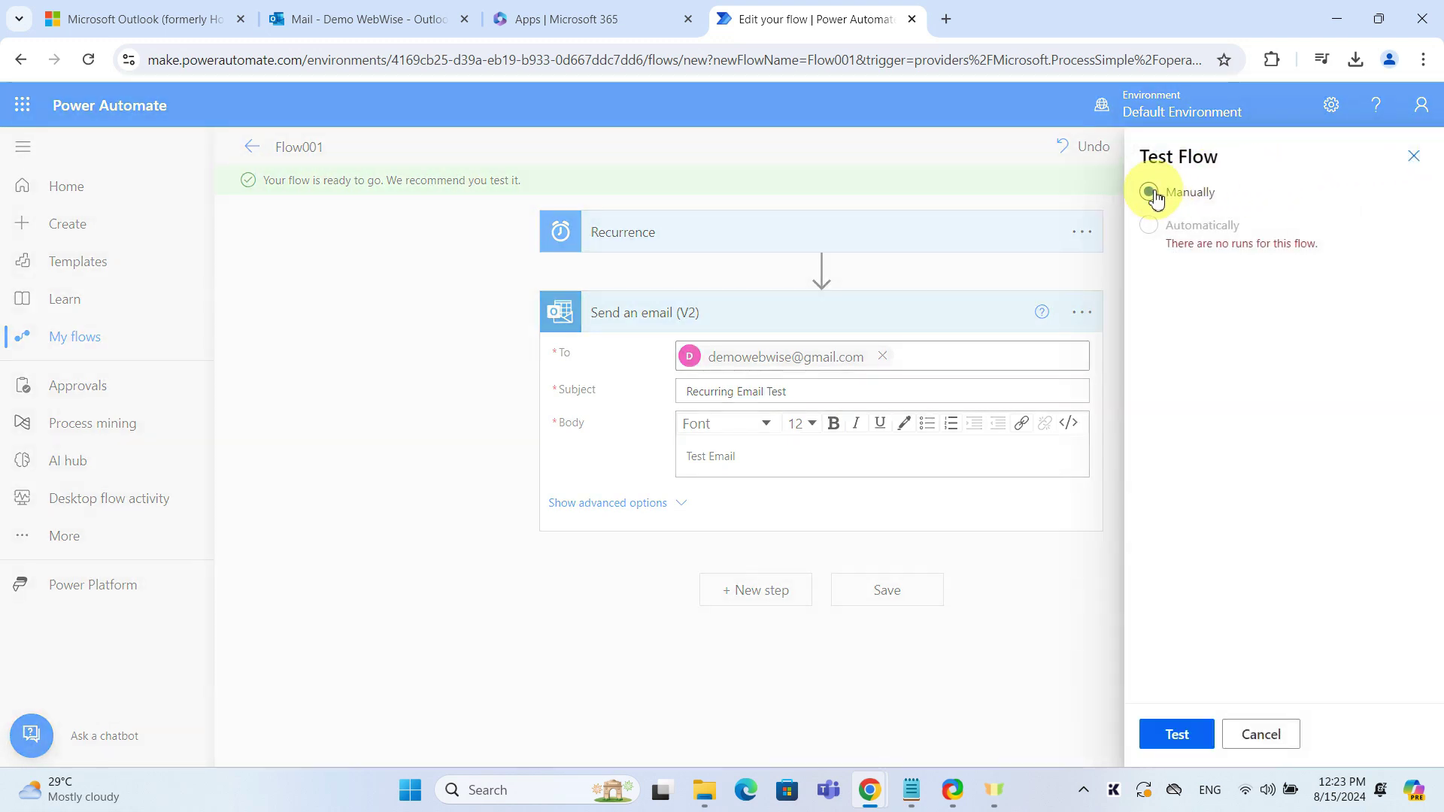
{"action": "left_click", "coordinate": [1179, 736]}
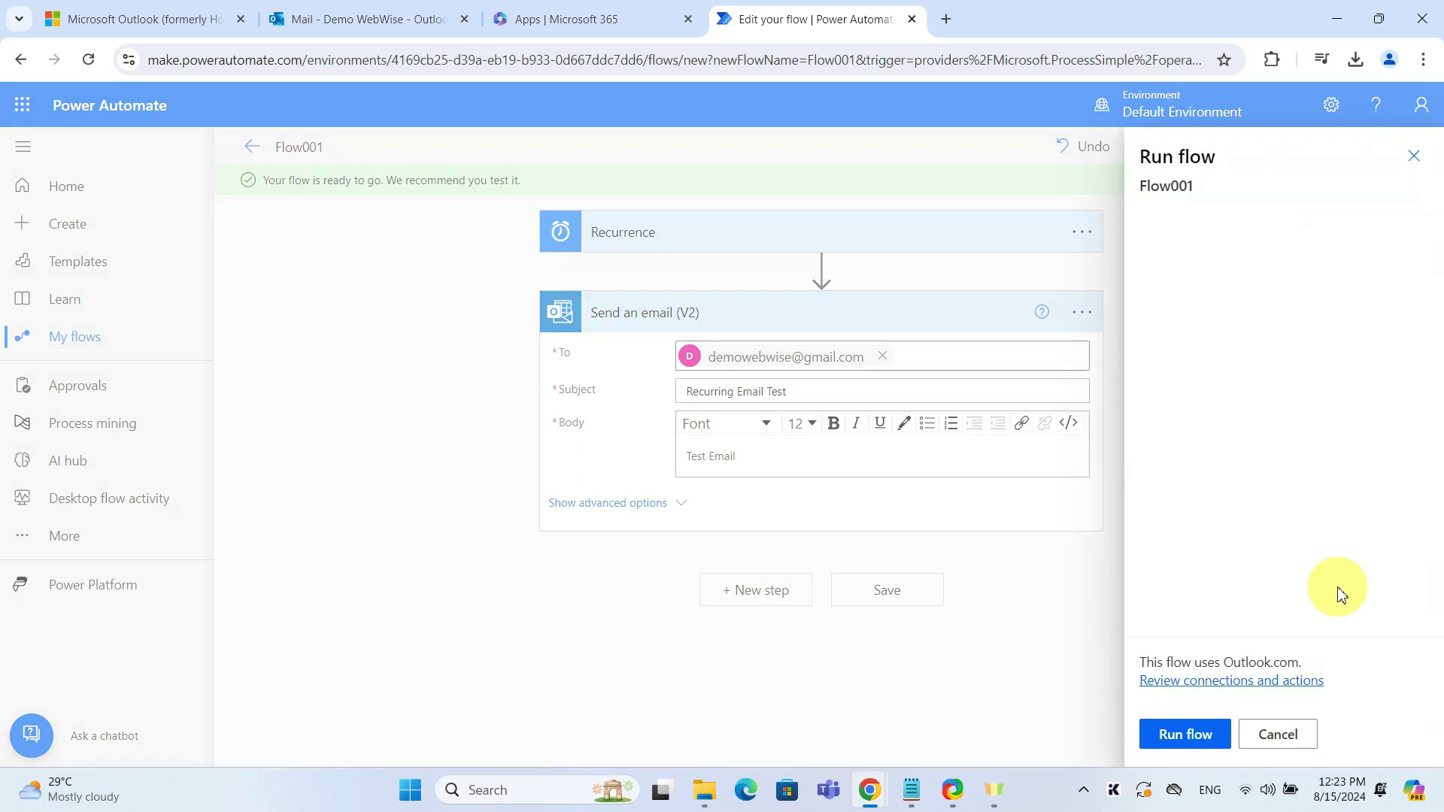
{"action": "left_click", "coordinate": [1200, 736]}
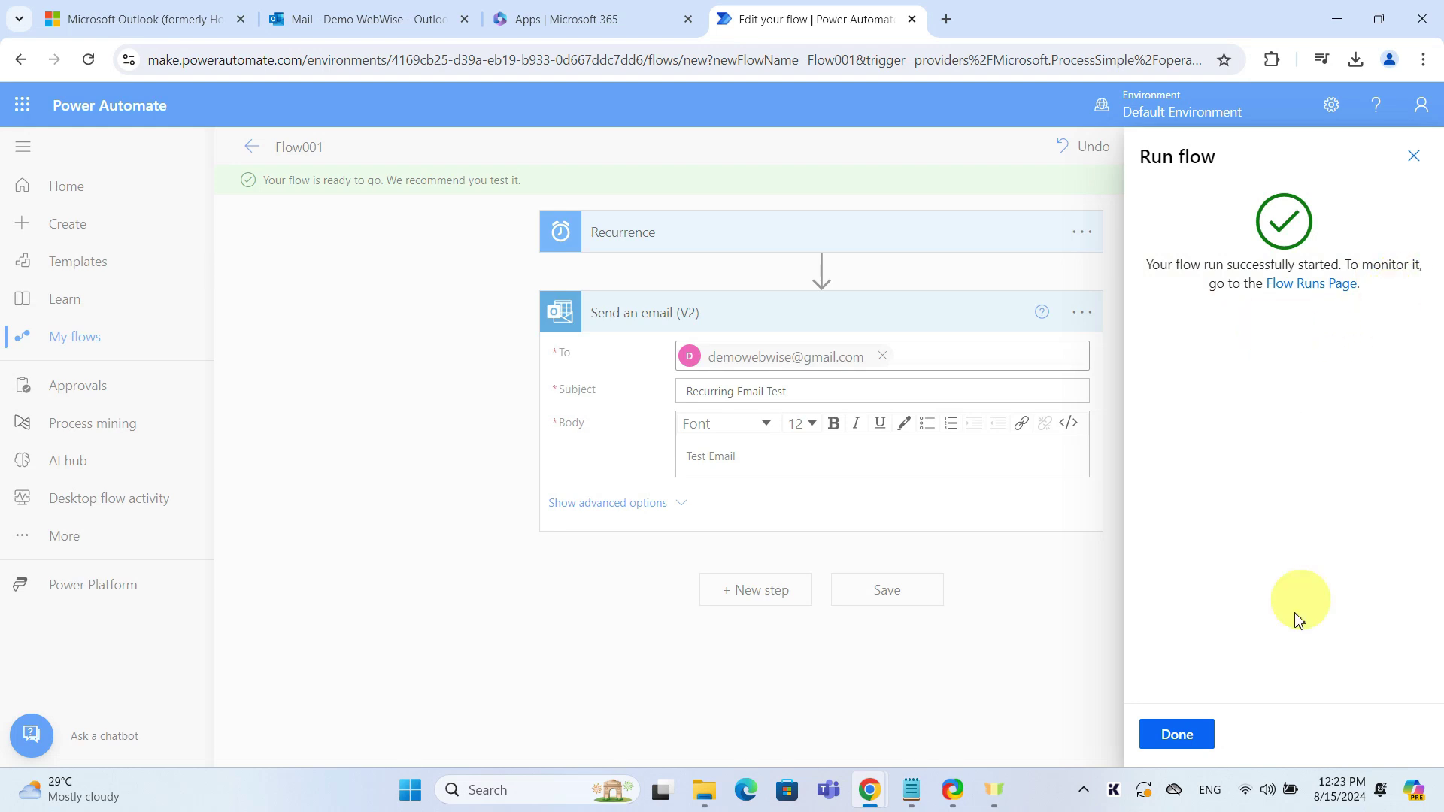
{"action": "left_click", "coordinate": [1176, 734]}
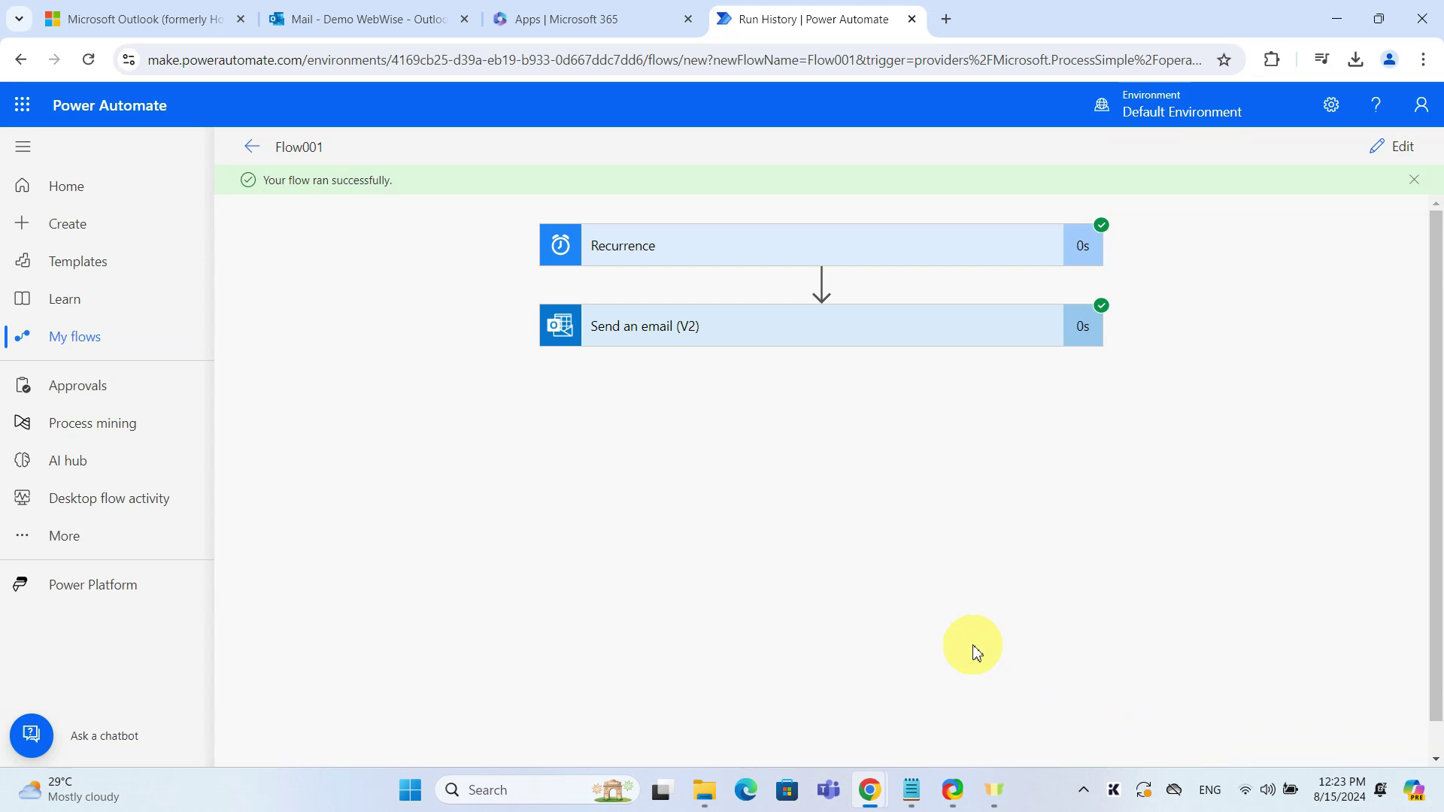
Open Flow001 from My flows to check its On status and run history
{"action": "left_click", "coordinate": [84, 336]}
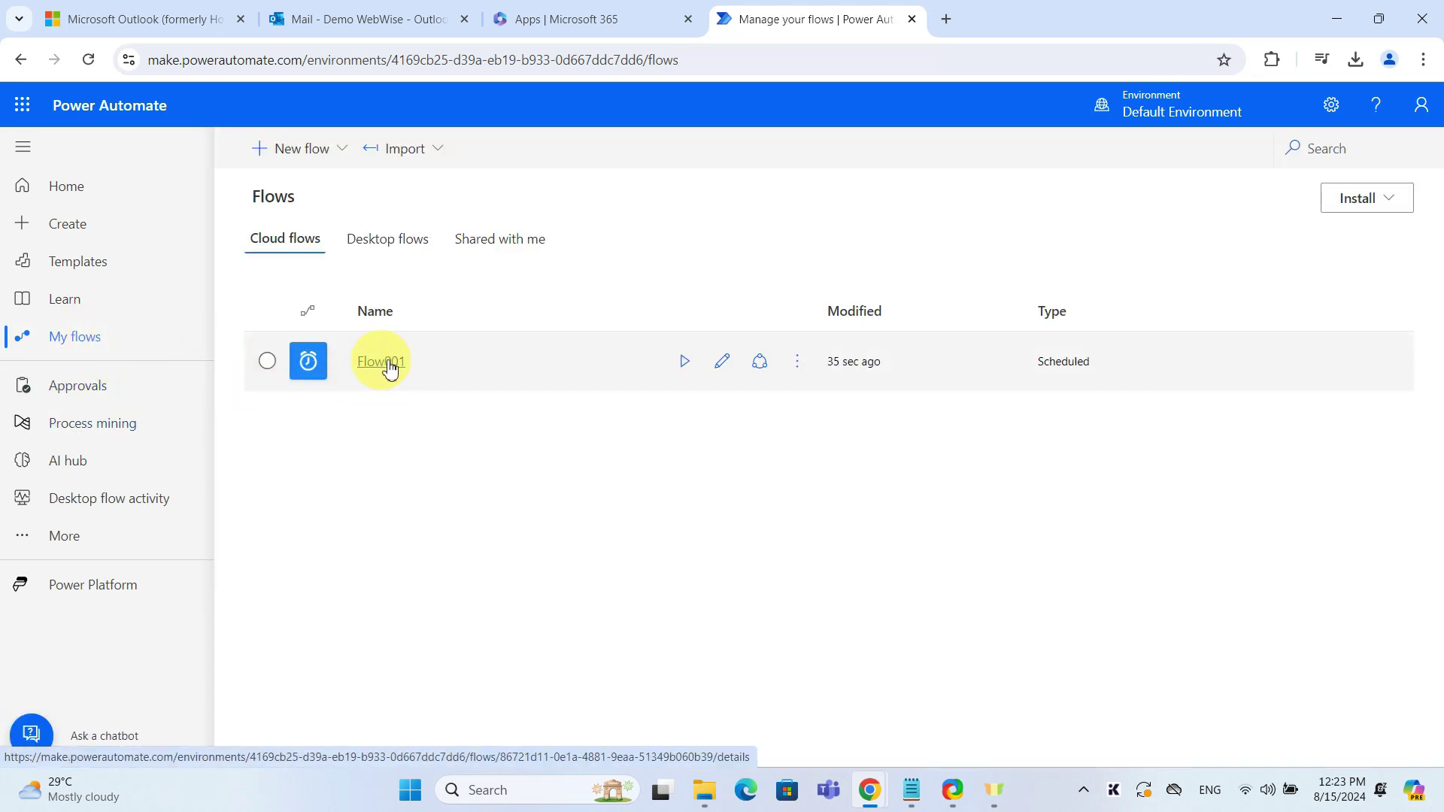
{"action": "left_click", "coordinate": [393, 366]}
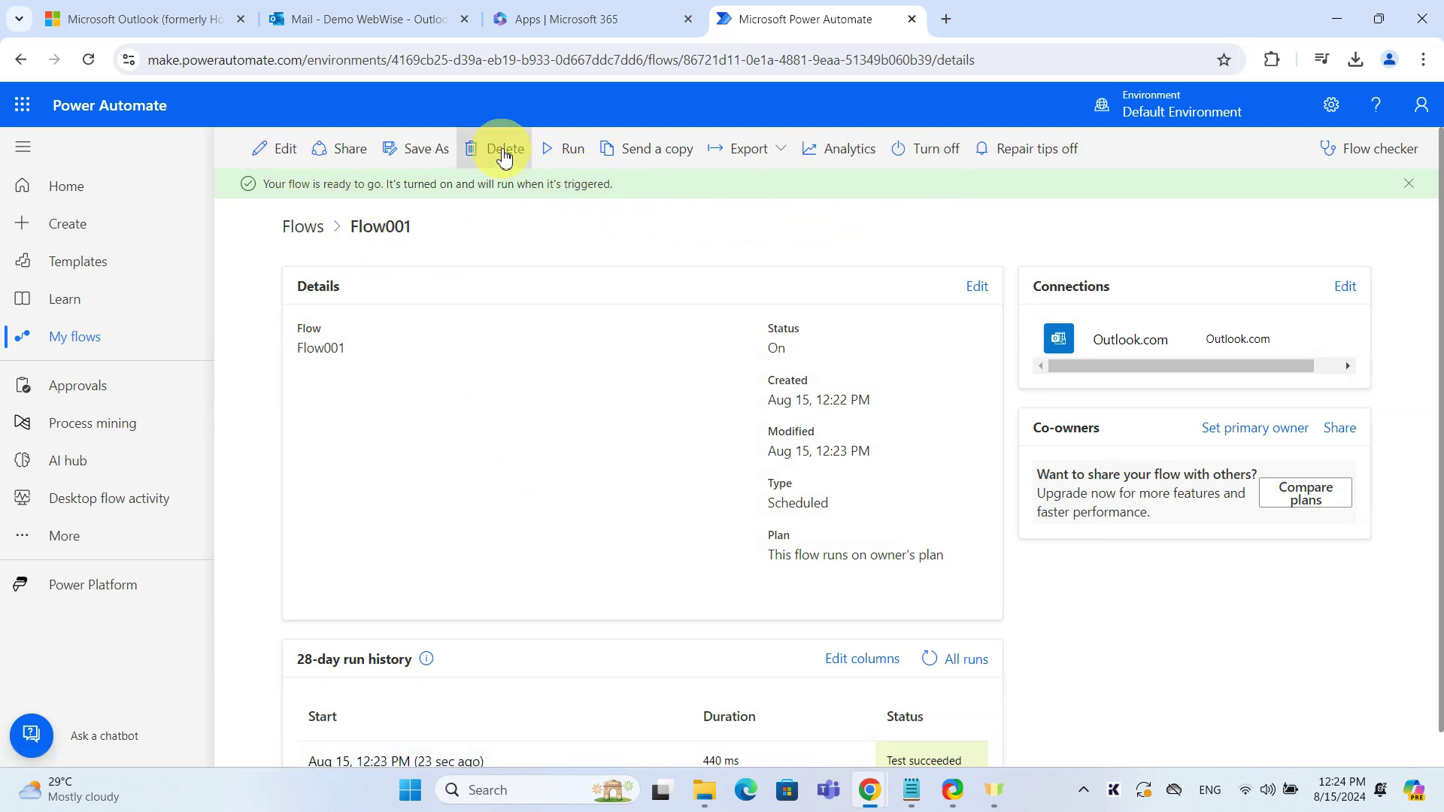
{"action": "scroll", "coordinate": [518, 266], "scroll_direction": "down", "scroll_amount": 1}
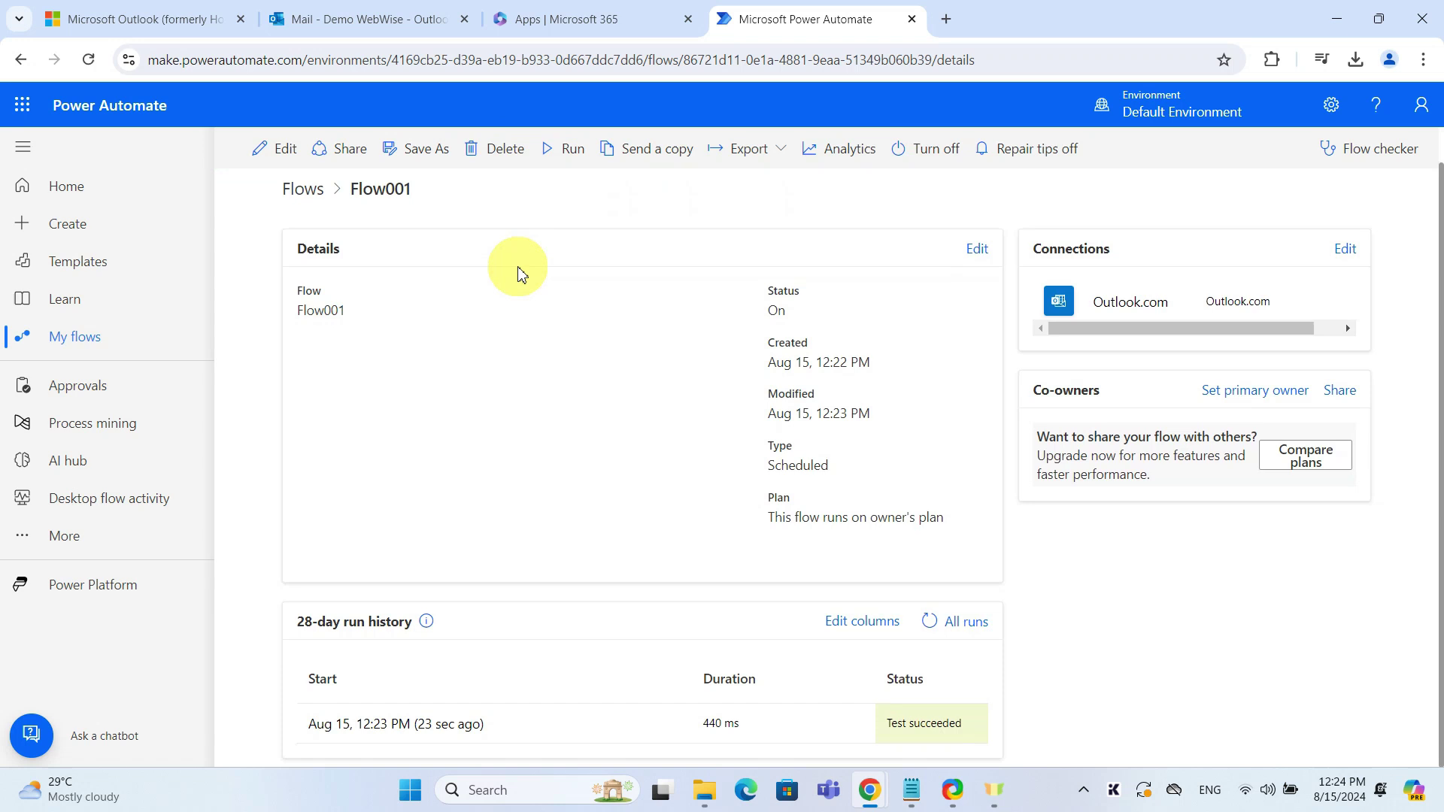